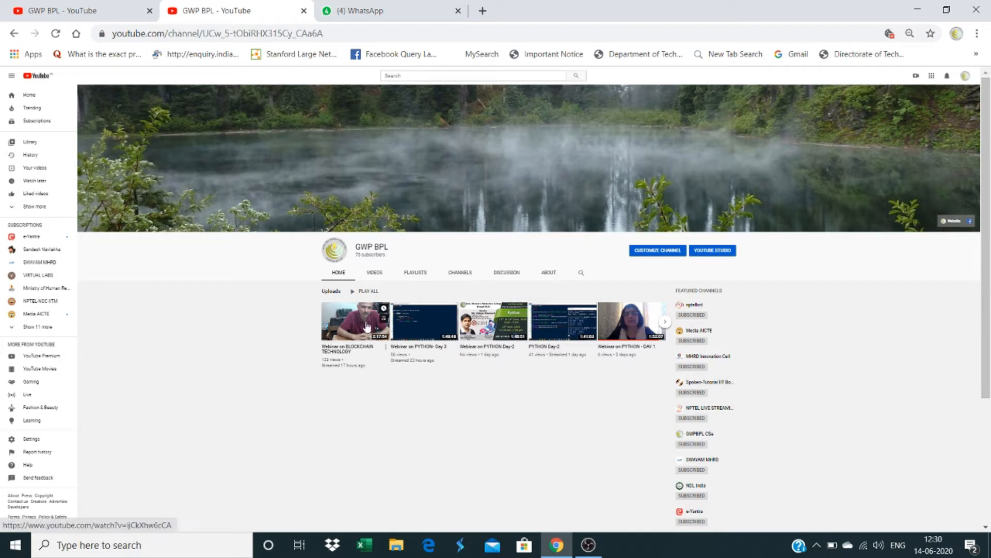
click(965, 76)
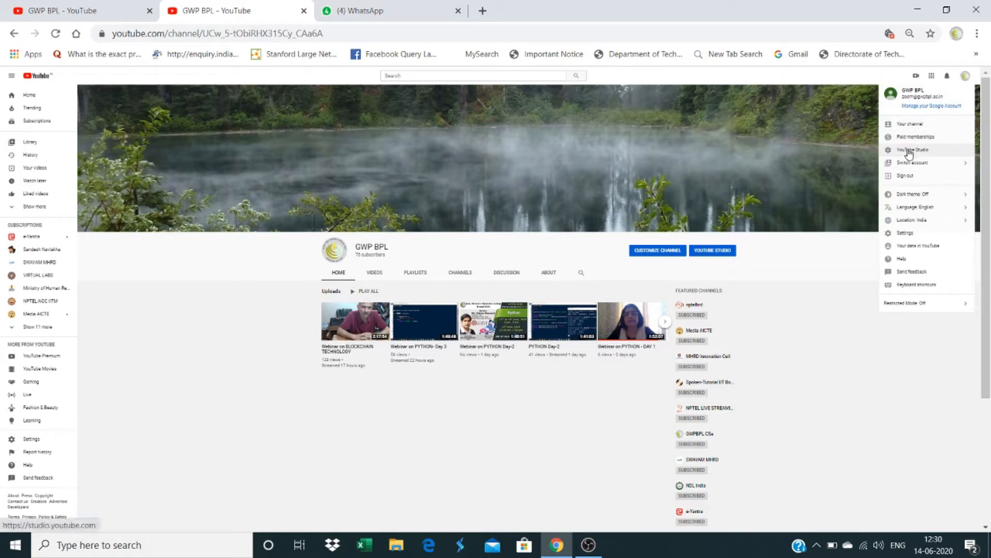
click(542, 364)
right_click(265, 471)
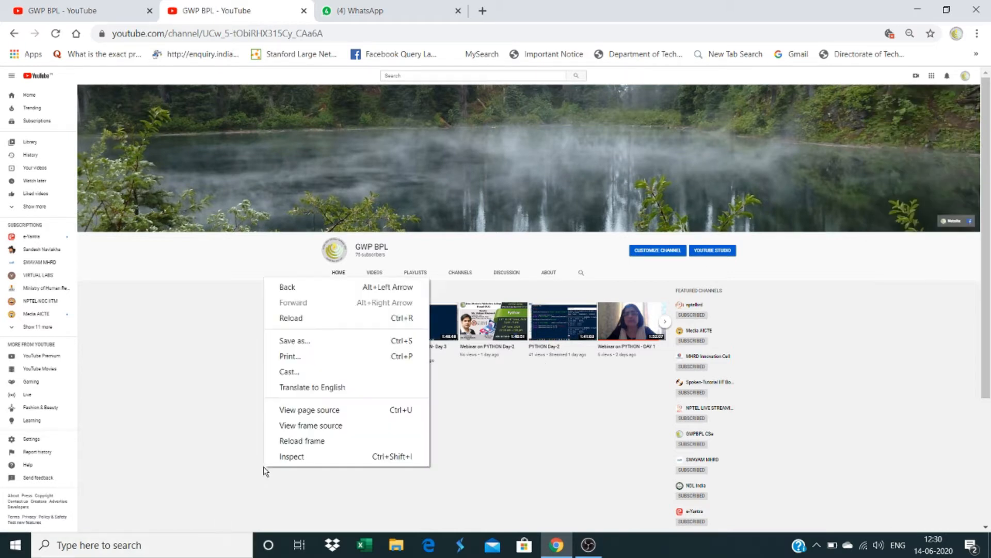
click(172, 343)
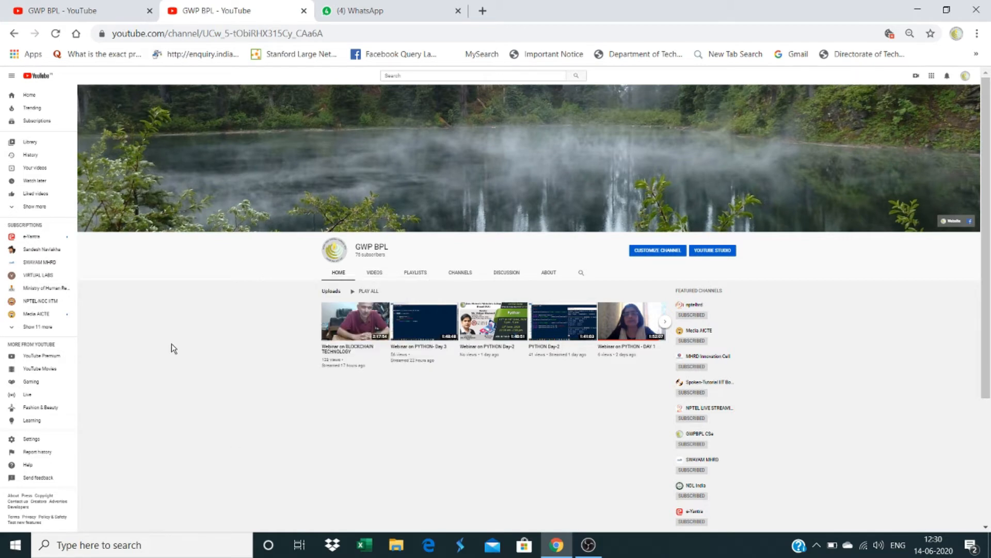
Enlarge the channel page to 75% and open YouTube Studio for the channel
key(ctrl+plus)
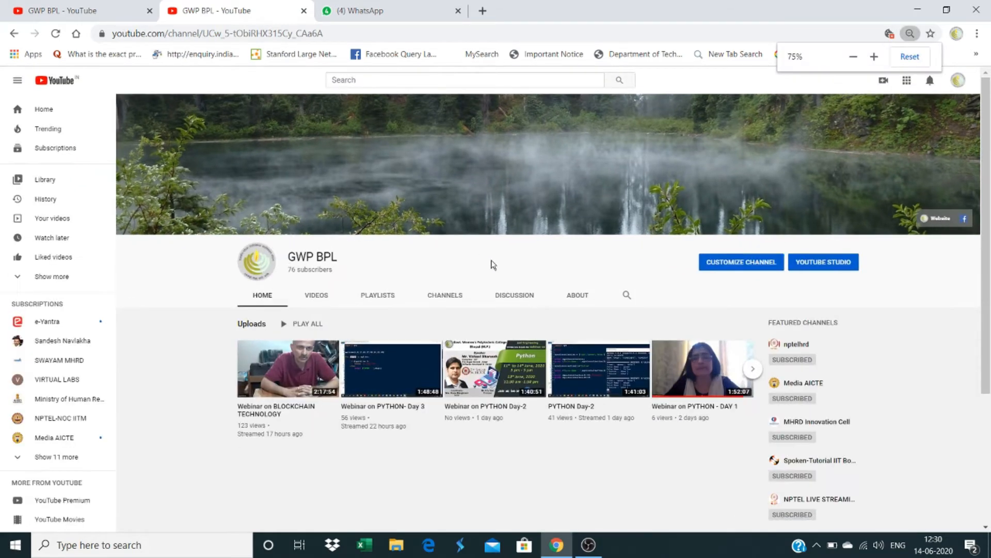
click(961, 81)
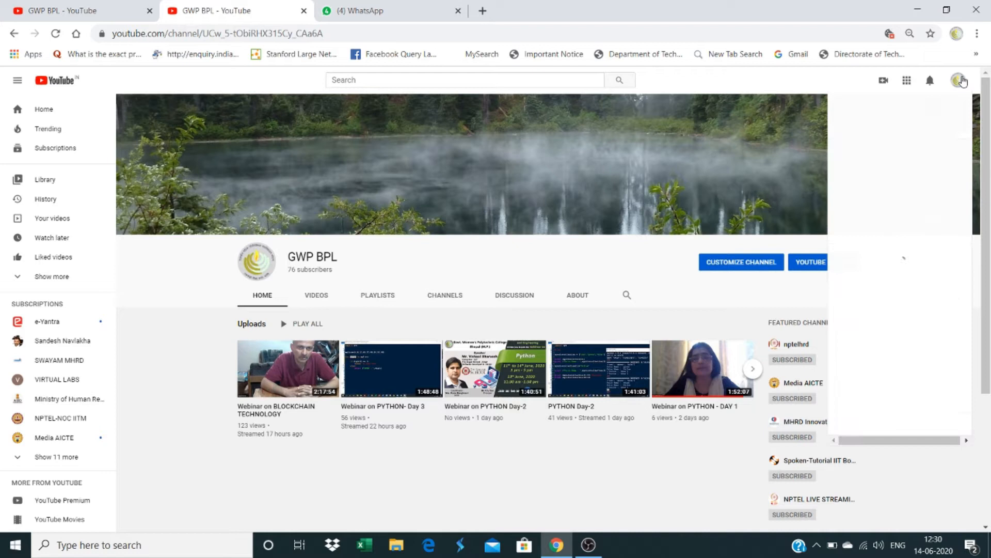
click(901, 193)
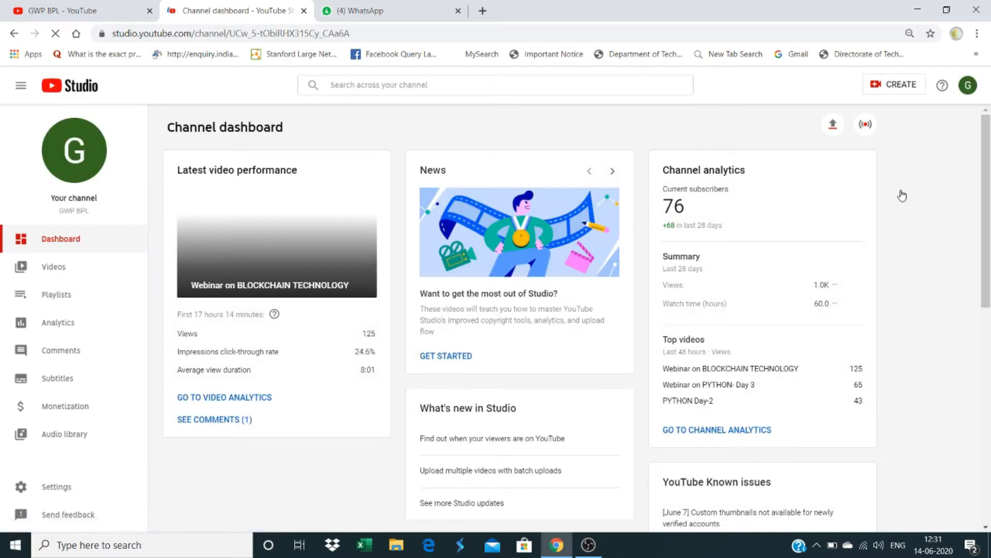
Find "Webinar on BLOCKCHAIN TECHNOLOGY" among the channel's live streams and open it in the video editor
click(59, 269)
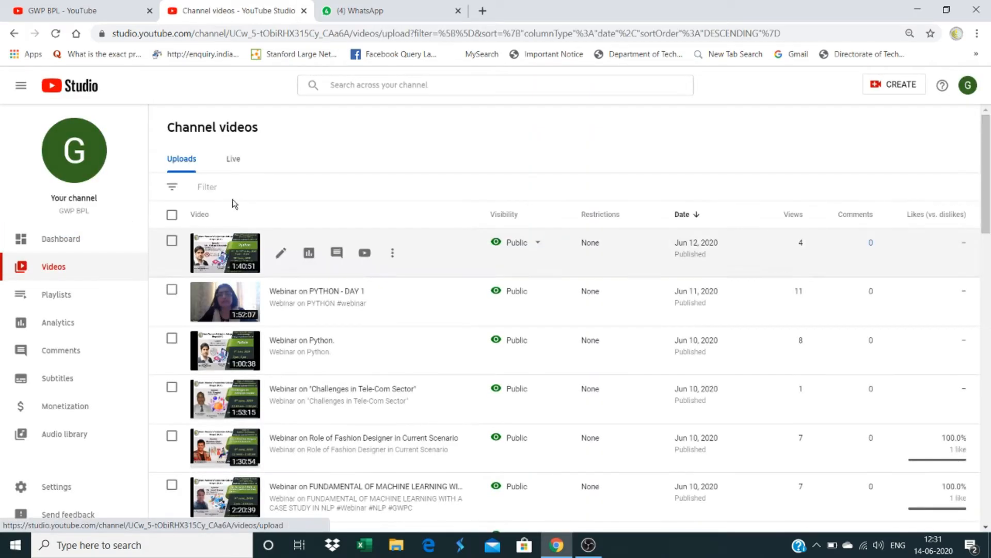
click(234, 160)
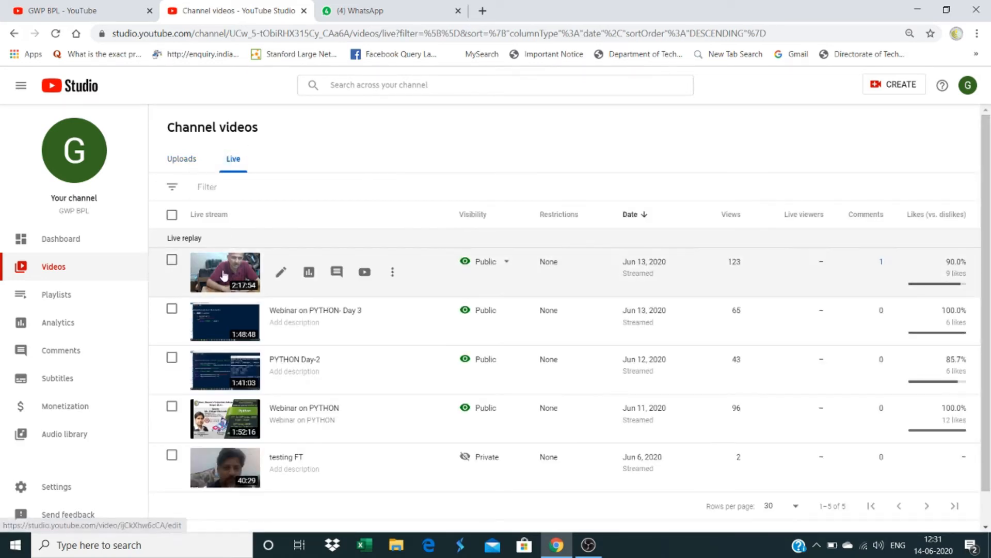
click(281, 274)
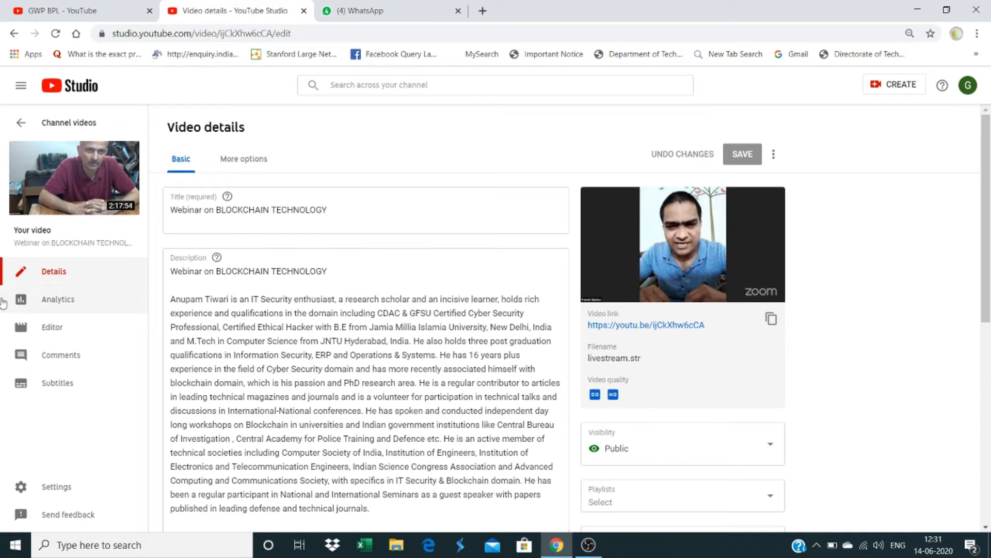
click(50, 328)
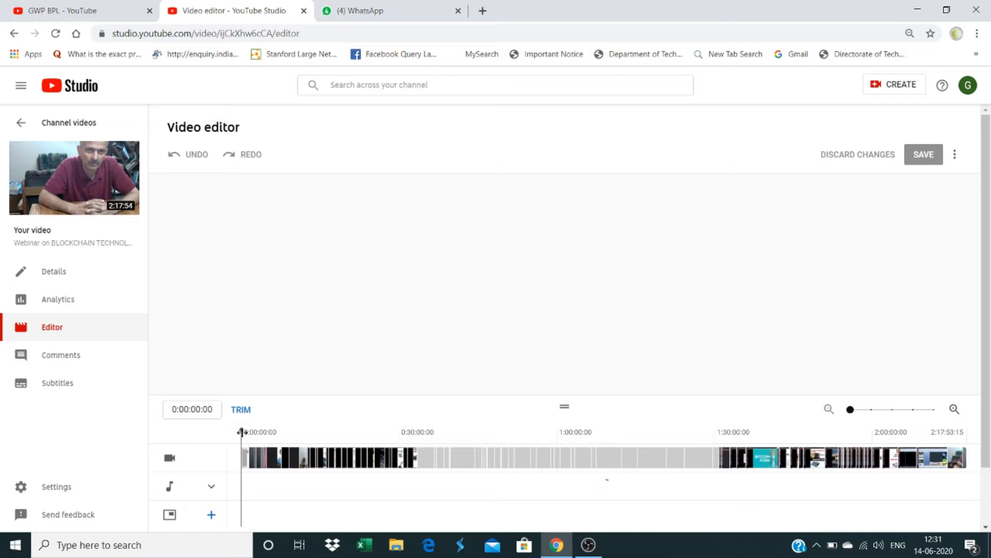
Scrub the playhead along the webinar's timeline, through about 0:58 and 1:42, to look over the footage
drag(241, 431, 546, 446)
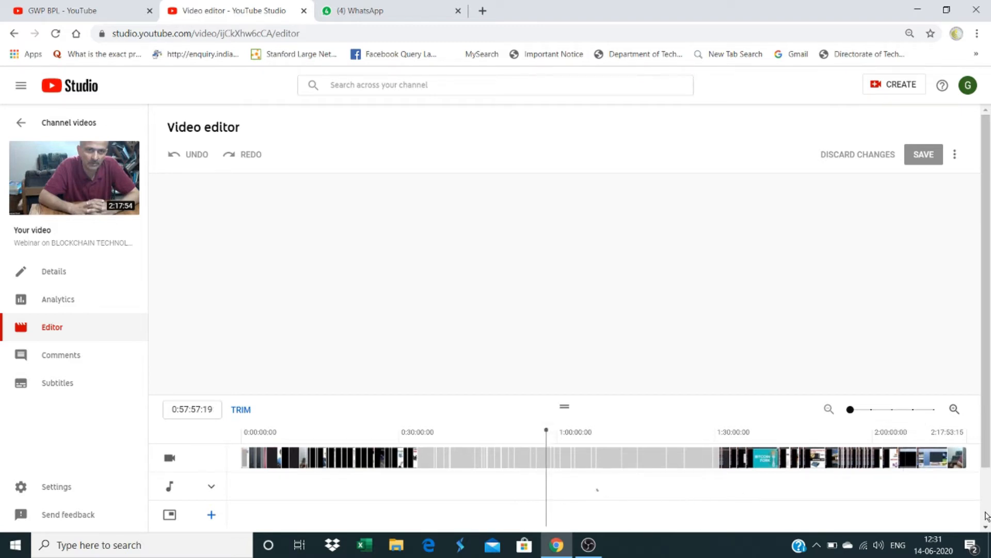
click(986, 529)
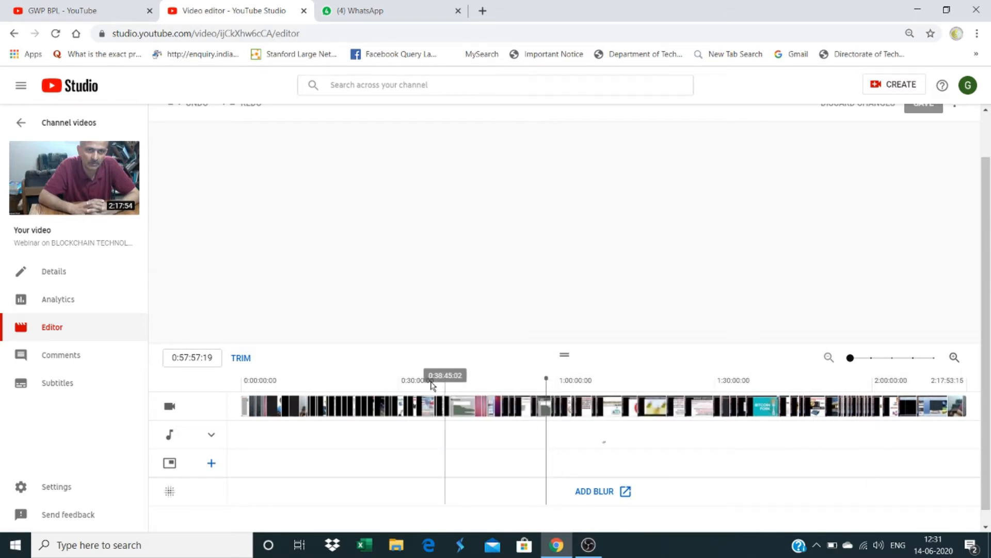
mouse_move(986, 292)
mouse_down()
mouse_move(985, 252)
mouse_move(989, 283)
mouse_up()
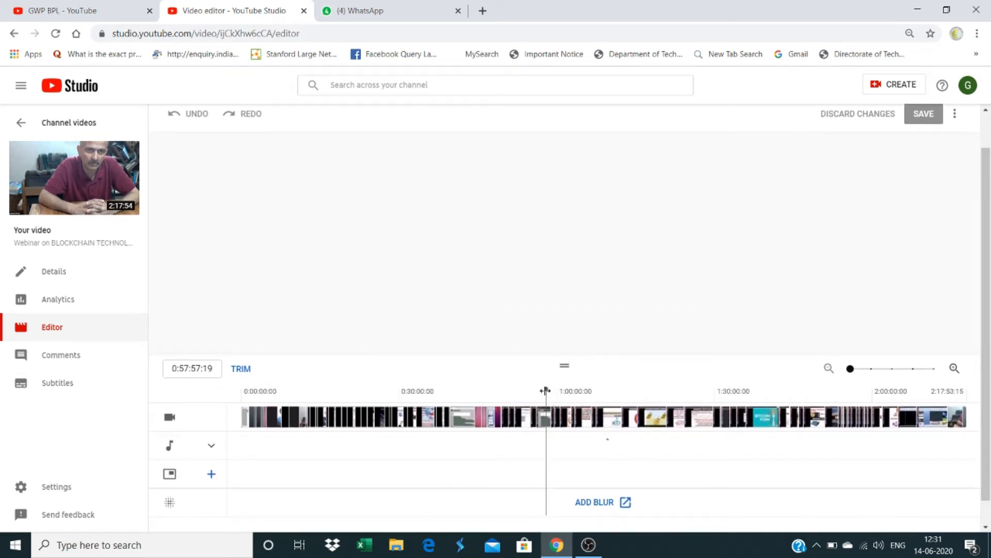
drag(547, 390, 775, 415)
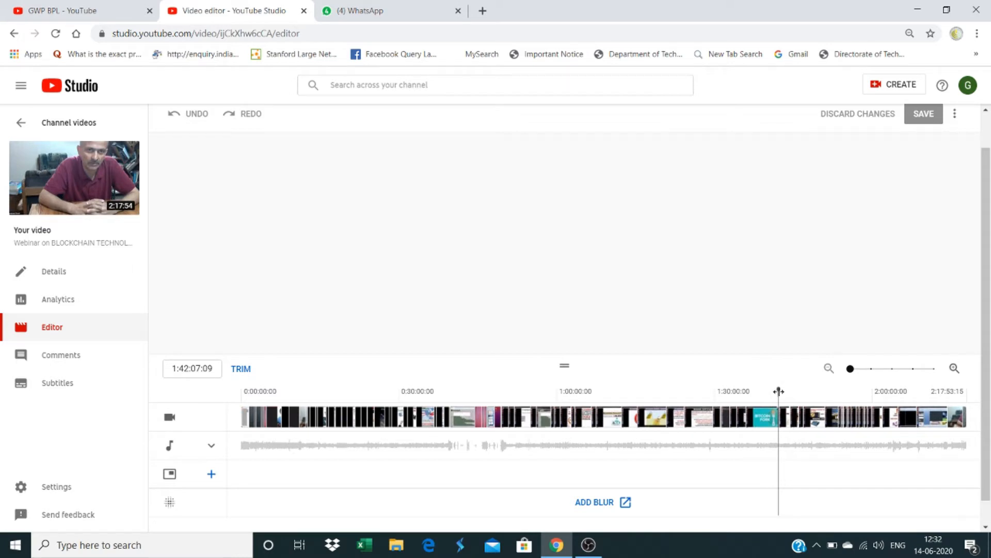
drag(779, 392, 926, 435)
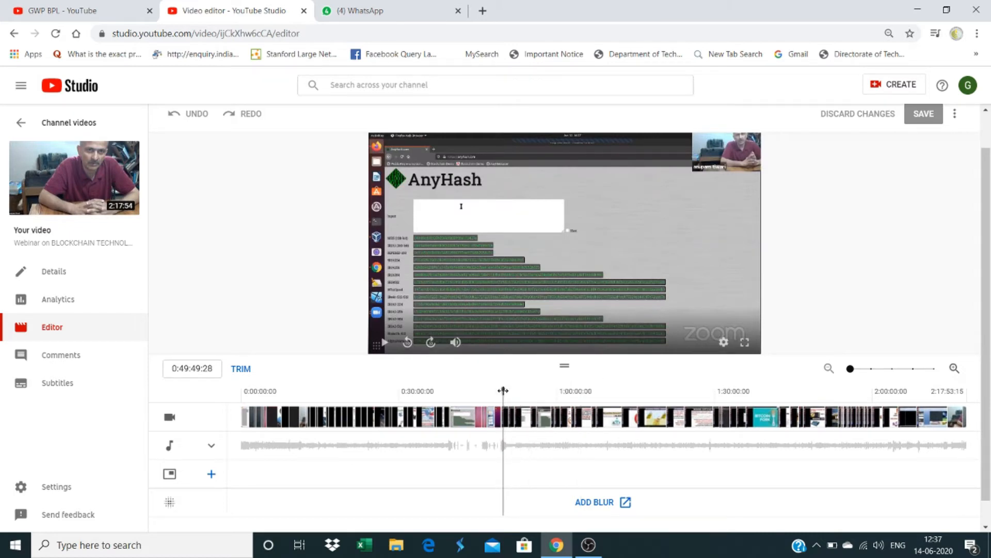
Examine both ends of the interrupted section between about 0:40 and 0:50 by moving the playhead back and forth
drag(503, 390, 452, 389)
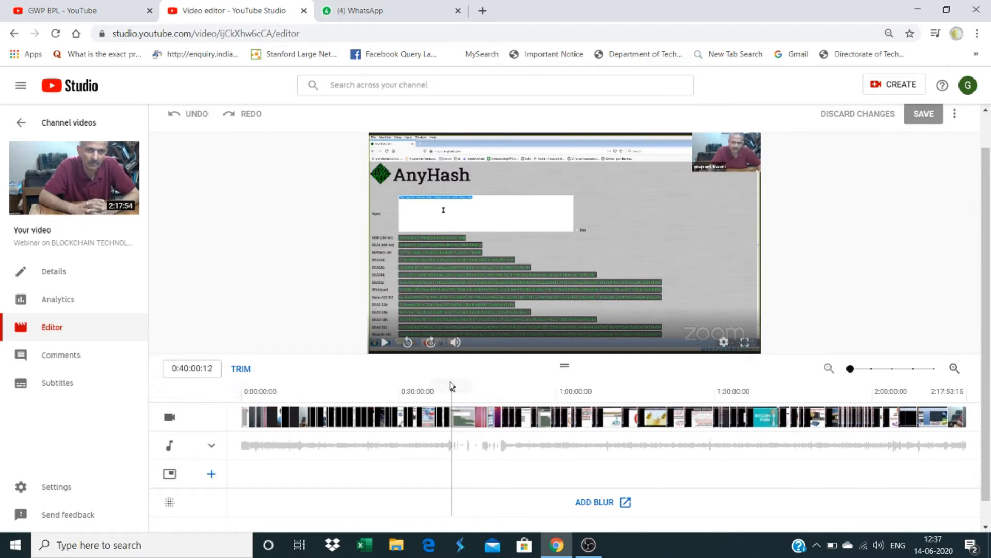
drag(451, 390, 455, 391)
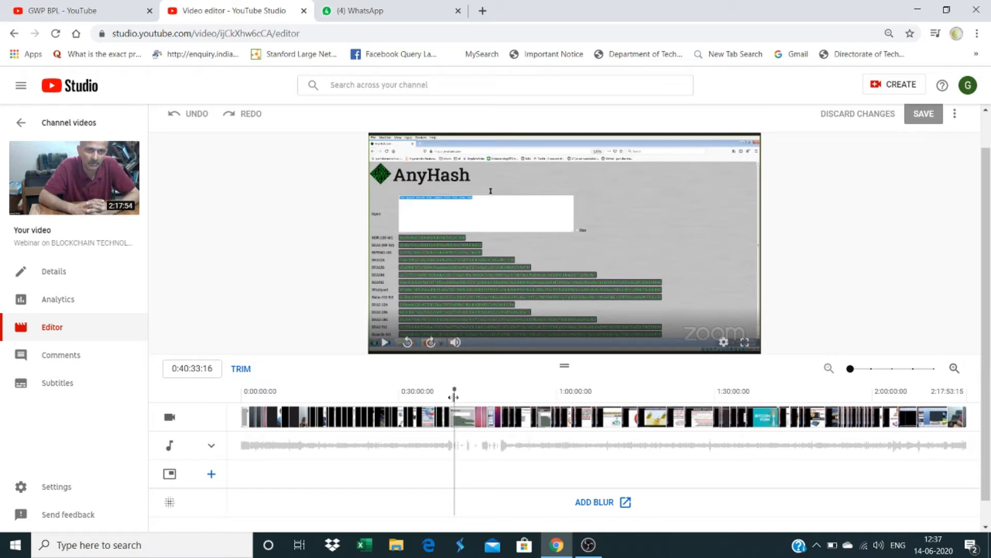
drag(454, 391, 453, 392)
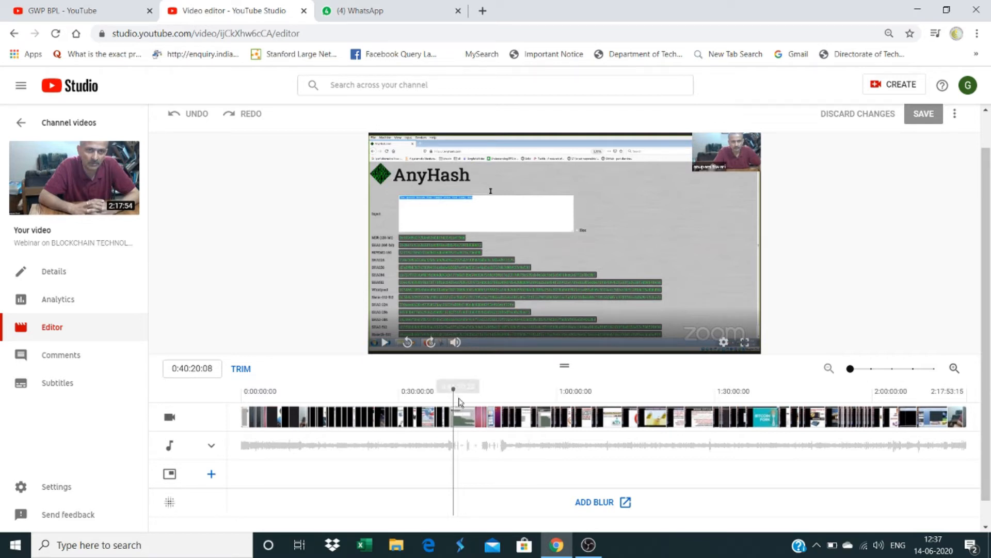
click(503, 402)
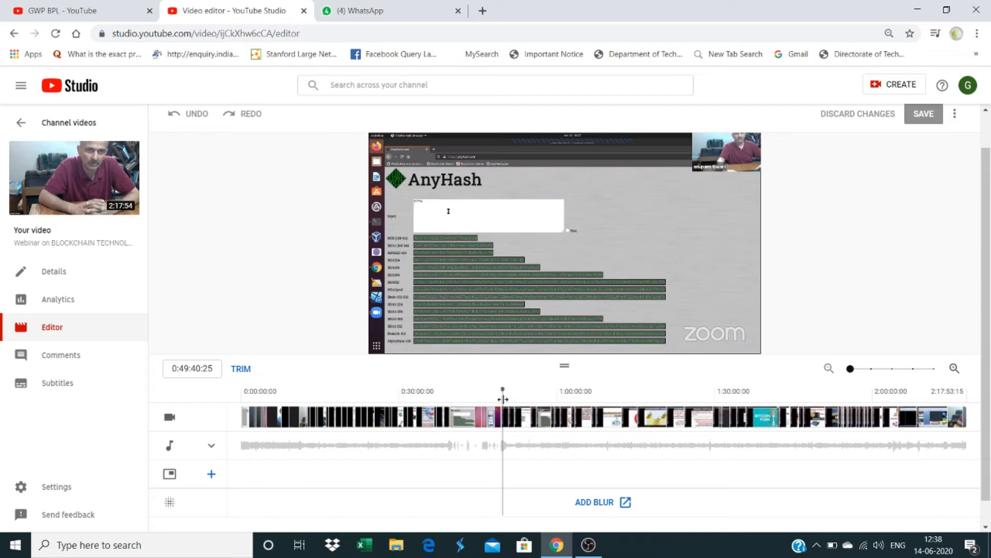
drag(489, 399, 455, 396)
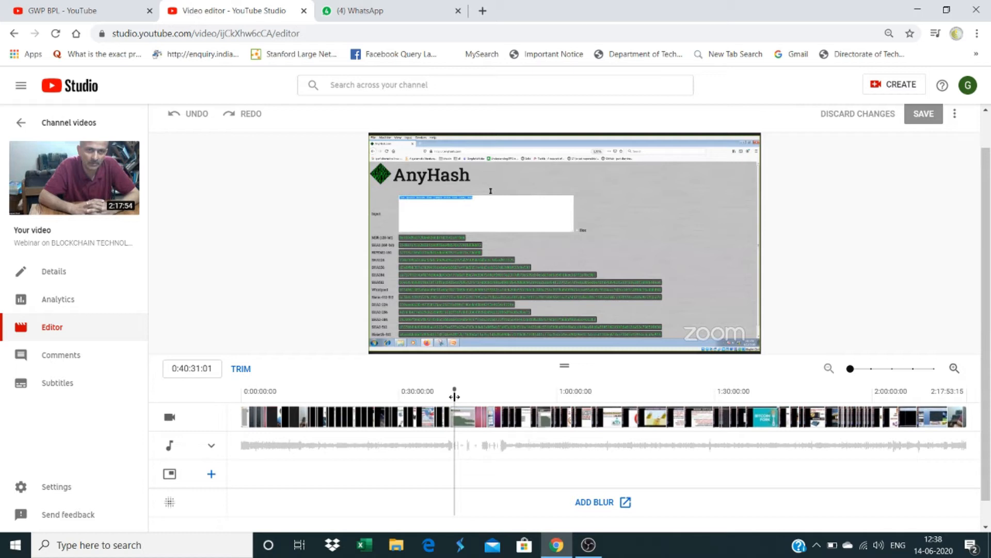
click(503, 401)
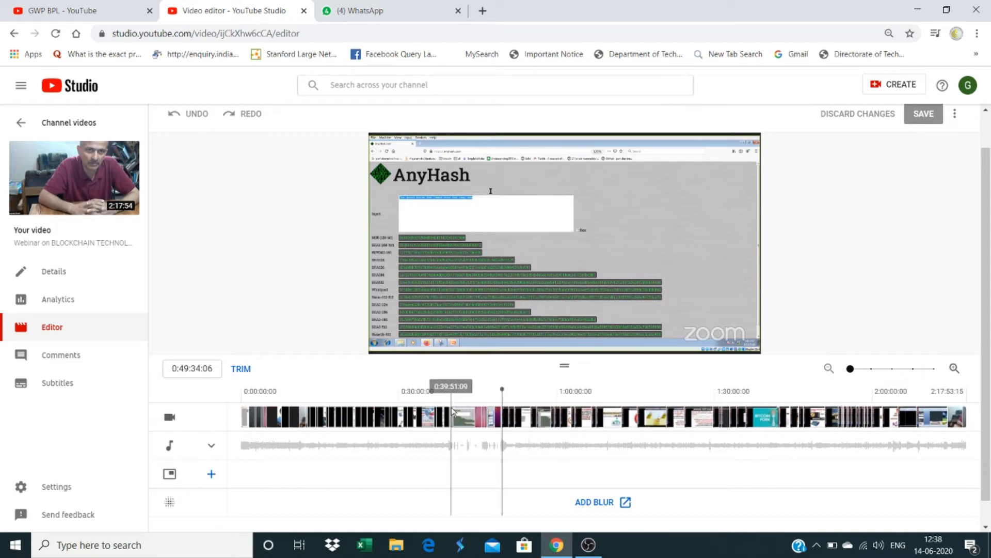
mouse_move(454, 410)
mouse_down()
mouse_move(498, 408)
mouse_move(455, 401)
mouse_up()
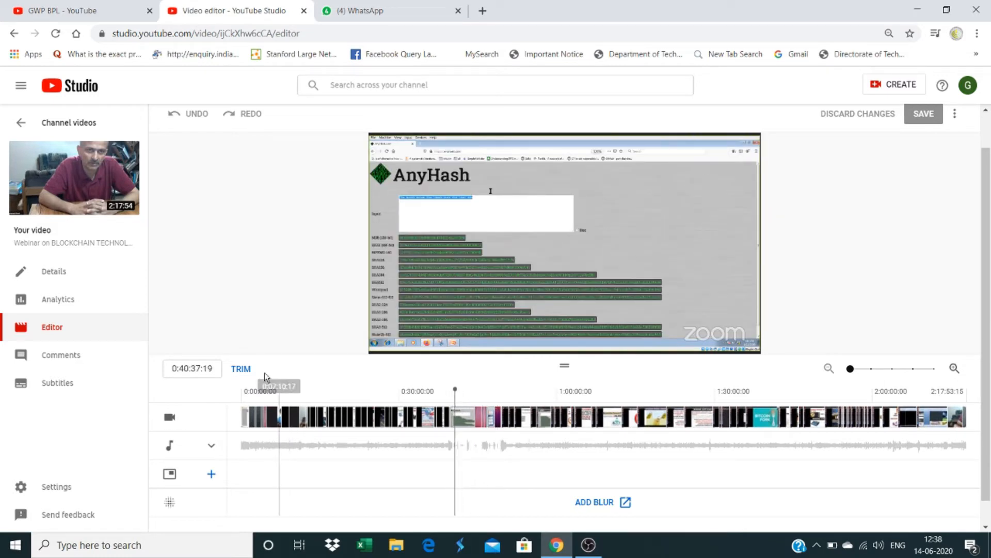
Start trimming the webinar and split it at 0:40:04:15, where the interrupted section begins
click(240, 369)
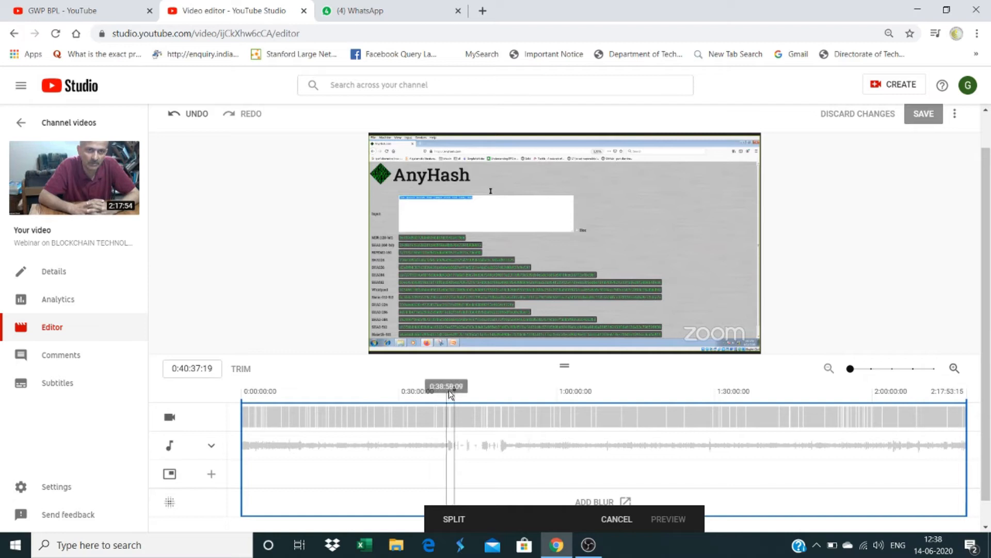
drag(454, 393, 453, 391)
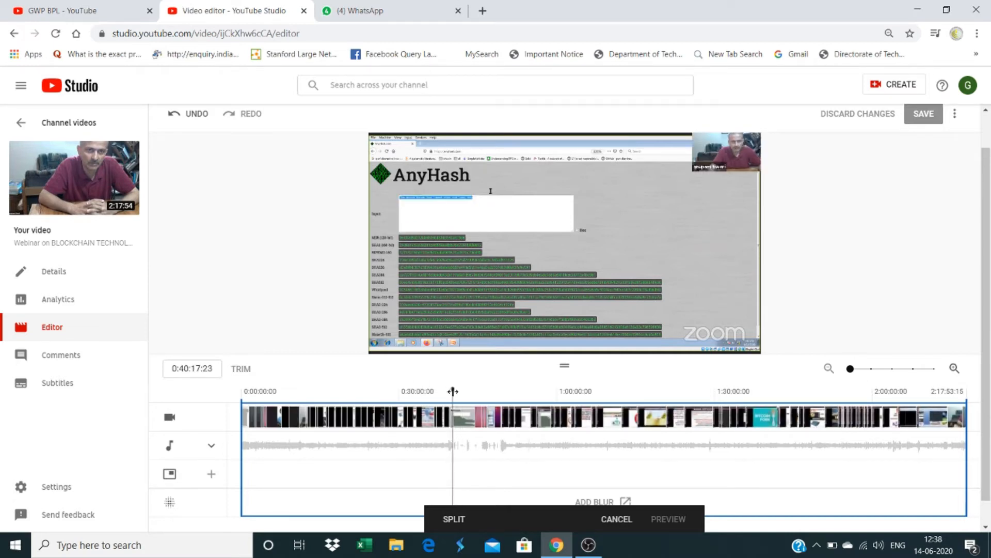
click(502, 403)
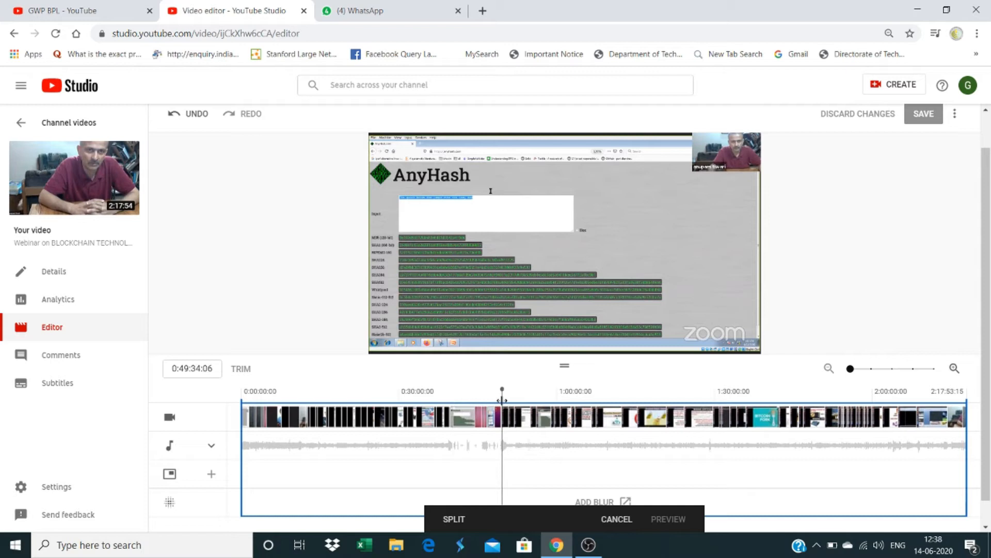
drag(502, 400, 456, 403)
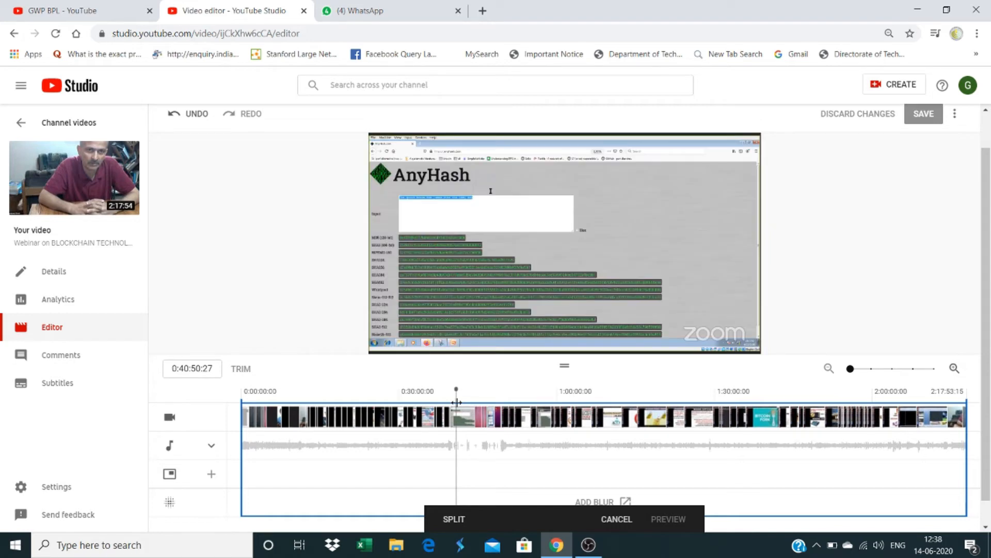
drag(457, 403, 452, 403)
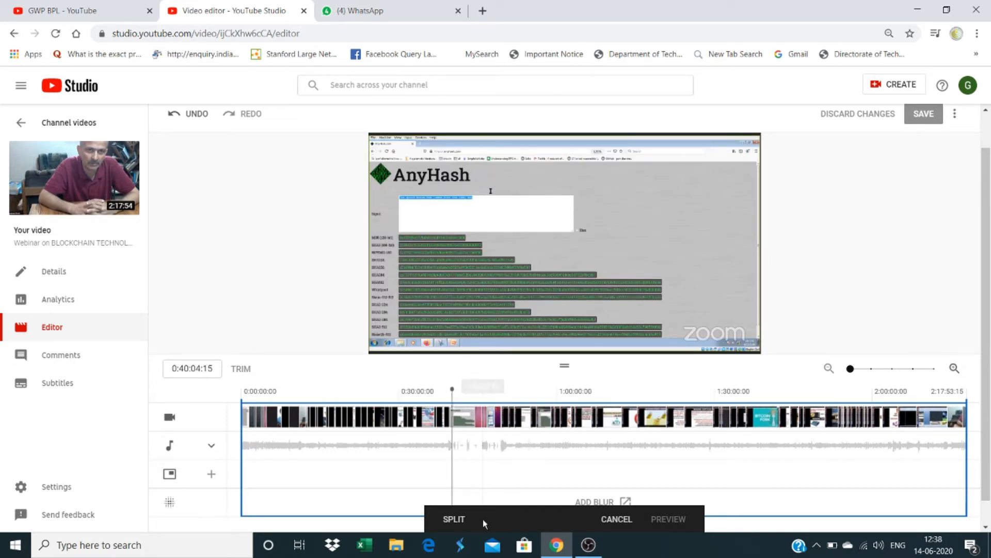
click(454, 518)
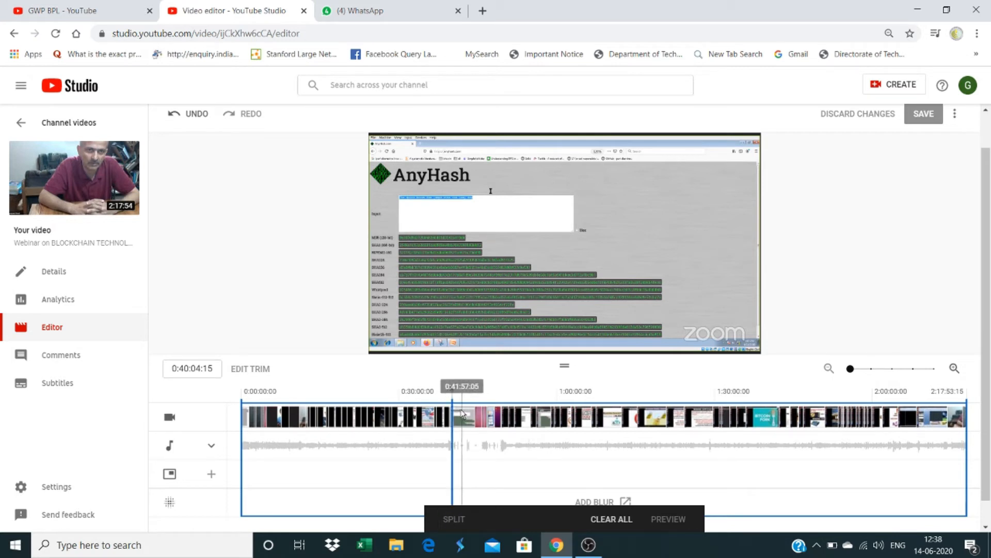
Extend the cut section from the split to about 0:50:00, fine-tuning its end where the audio resumes
drag(453, 402, 475, 401)
drag(483, 402, 494, 402)
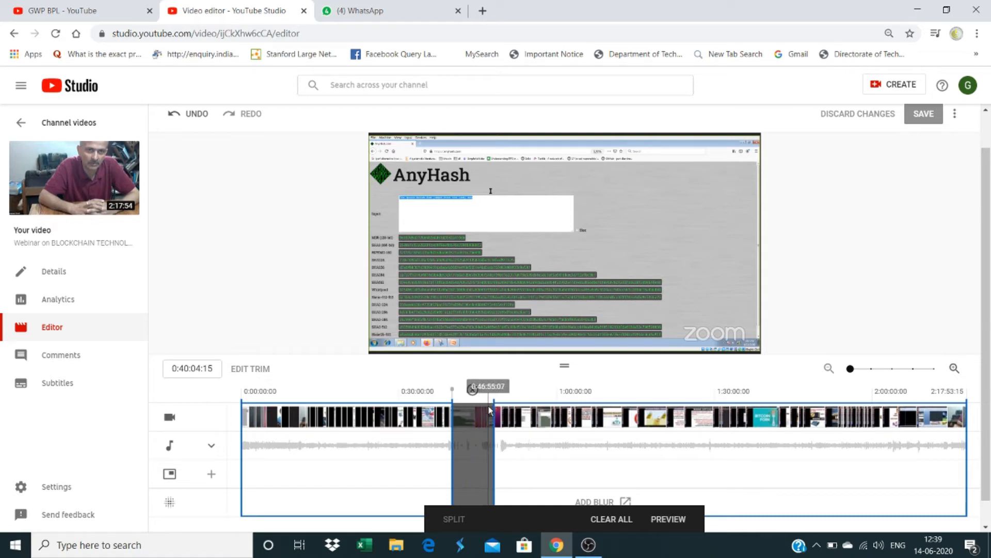
drag(492, 406, 499, 400)
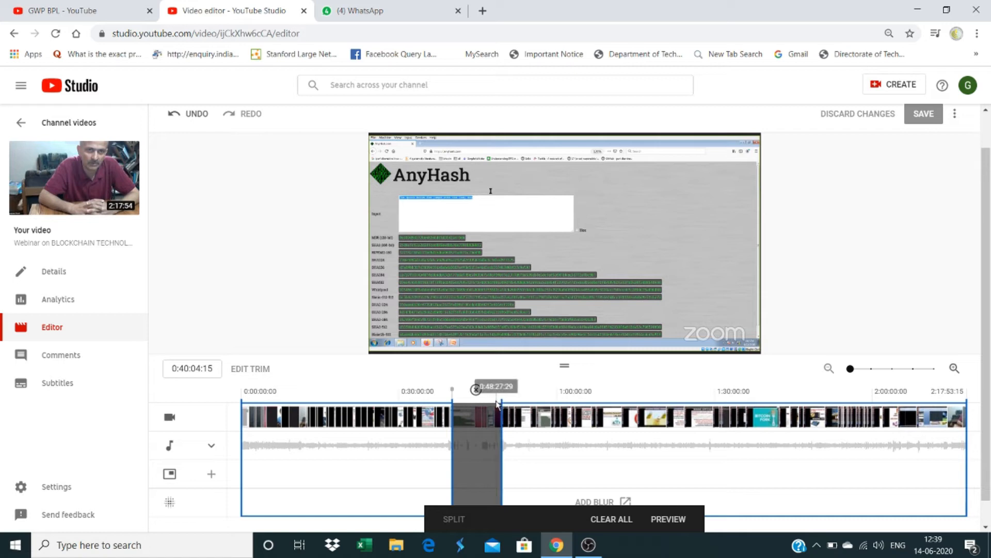
drag(500, 401, 506, 401)
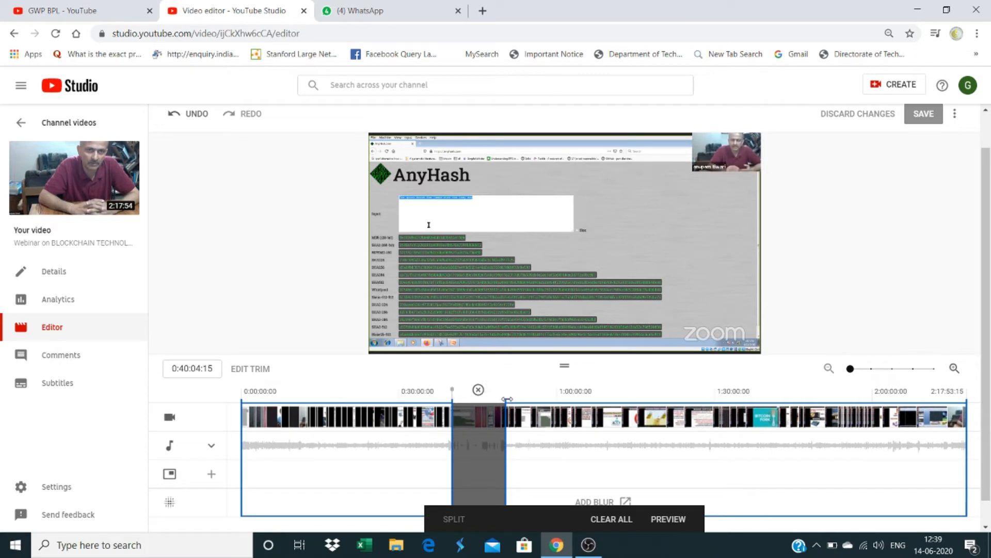
drag(506, 399, 502, 400)
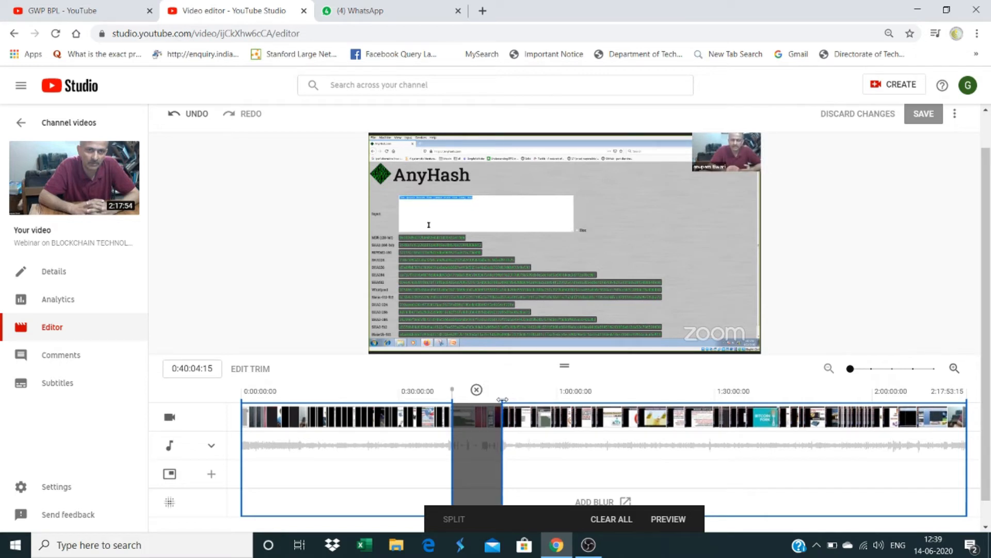
drag(501, 405, 503, 405)
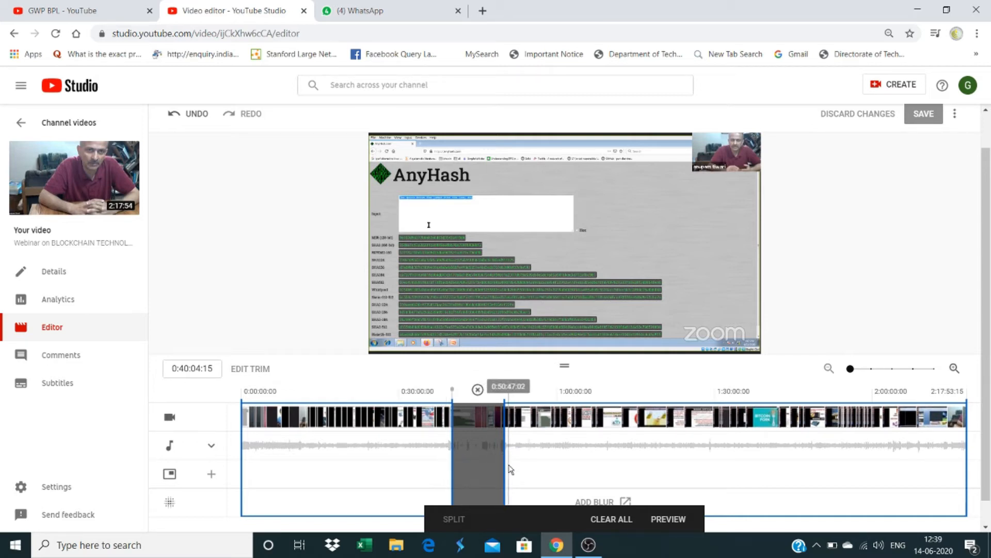
Preview the trimmed webinar and save the edit to the existing video
click(670, 519)
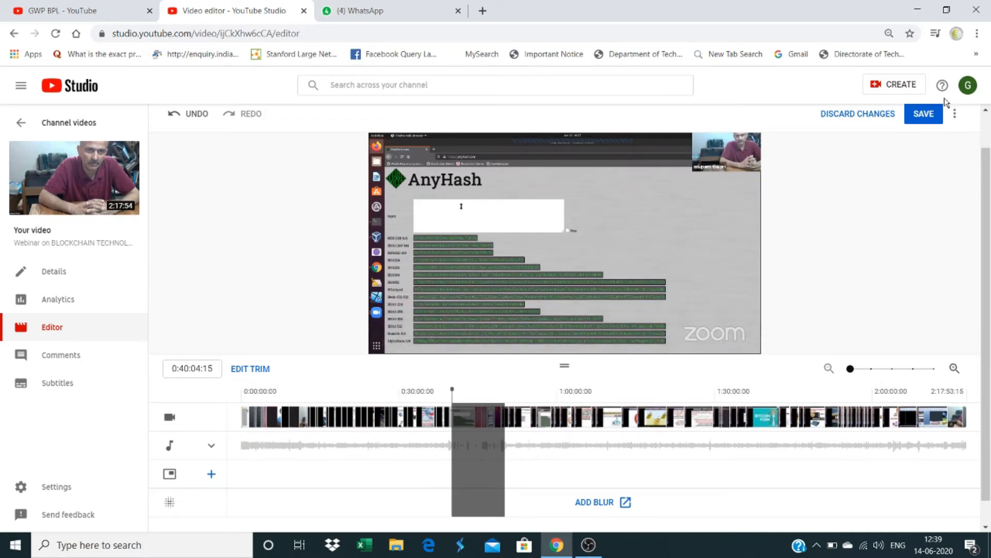
click(923, 115)
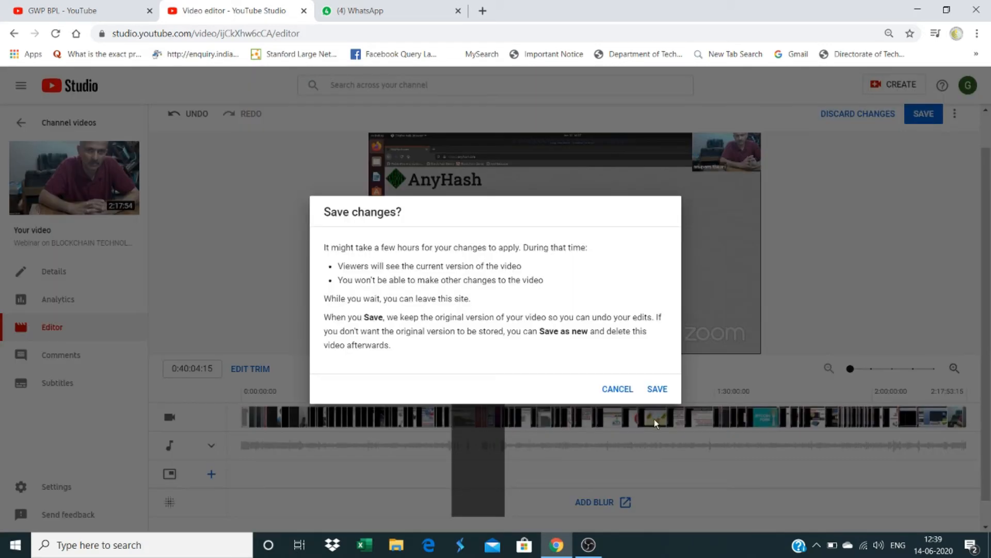
click(657, 390)
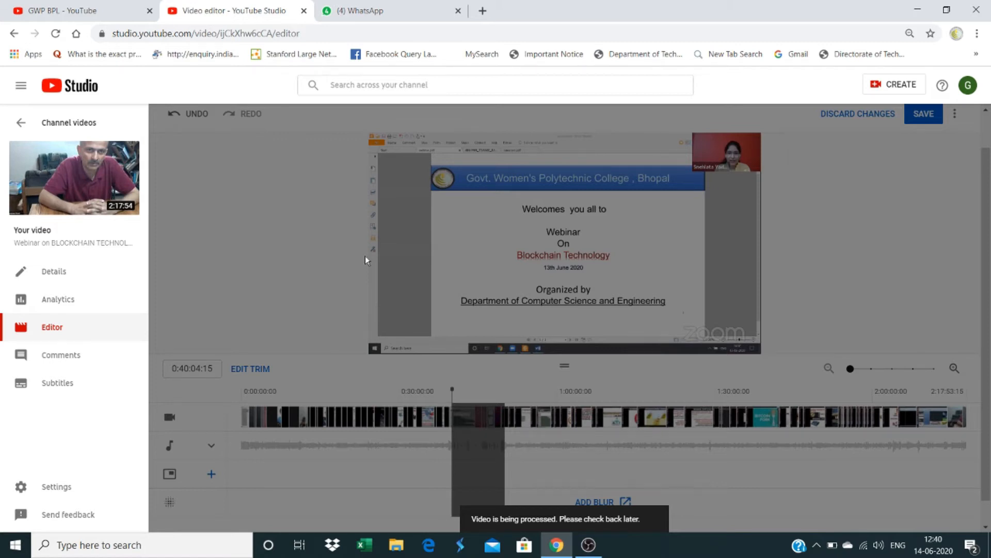
Return to the GWP BPL channel page and open YouTube Studio from the account options
click(92, 8)
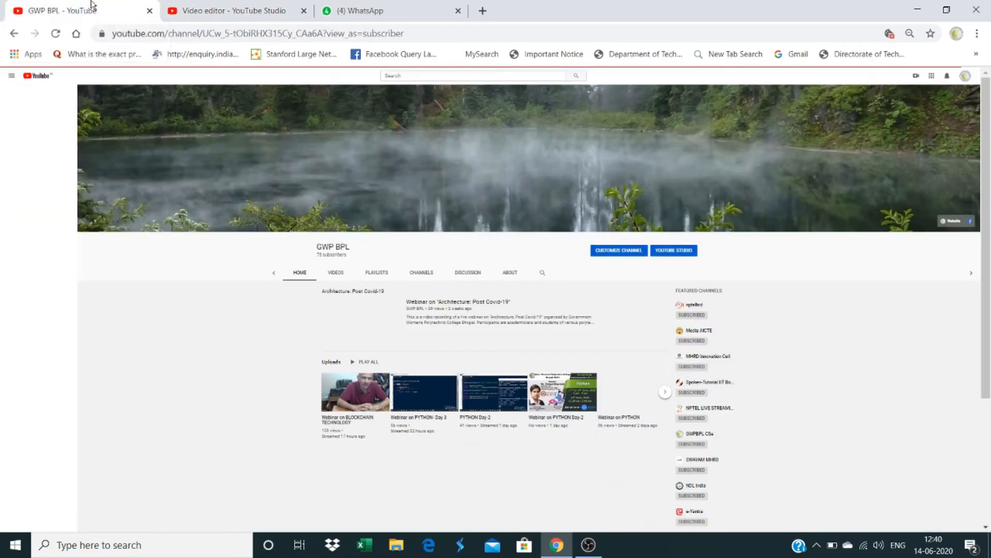
click(961, 81)
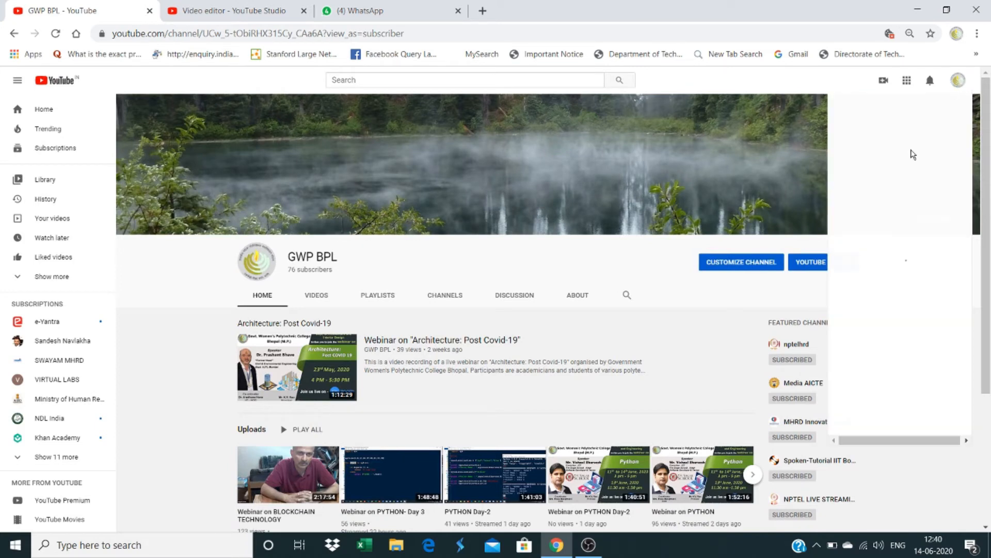
click(202, 5)
click(84, 5)
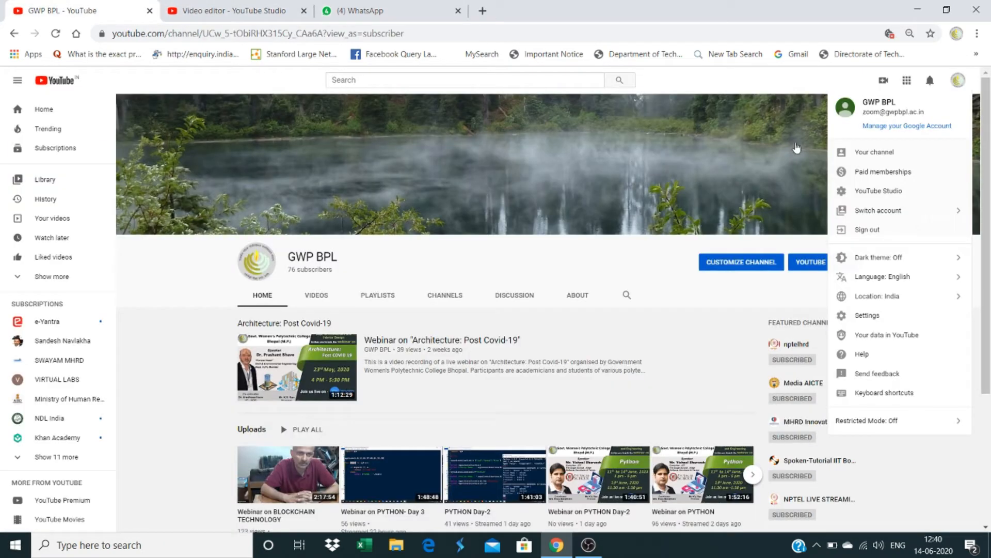
click(887, 191)
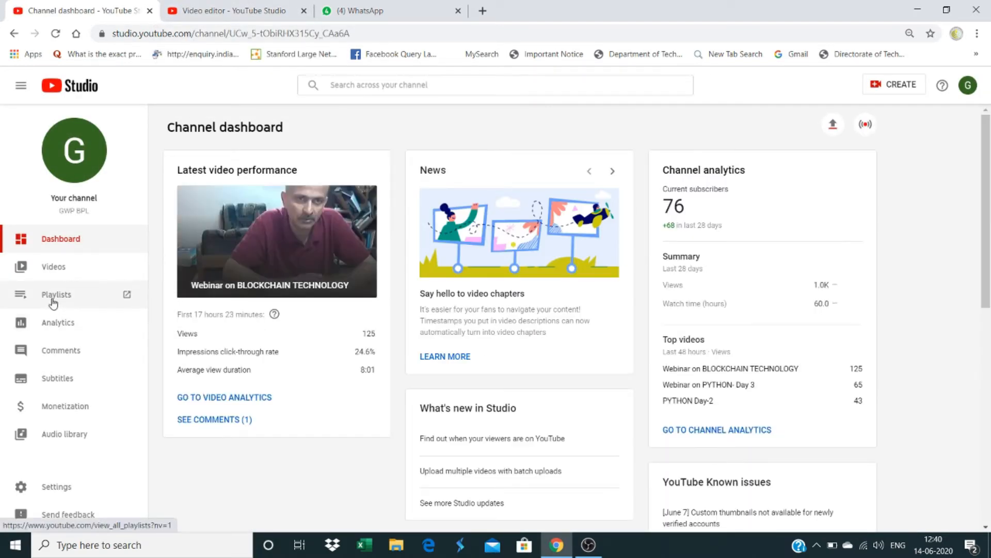
Open the channel's uploaded video "Webinar on PYTHON Day-2" in the video editor
click(57, 267)
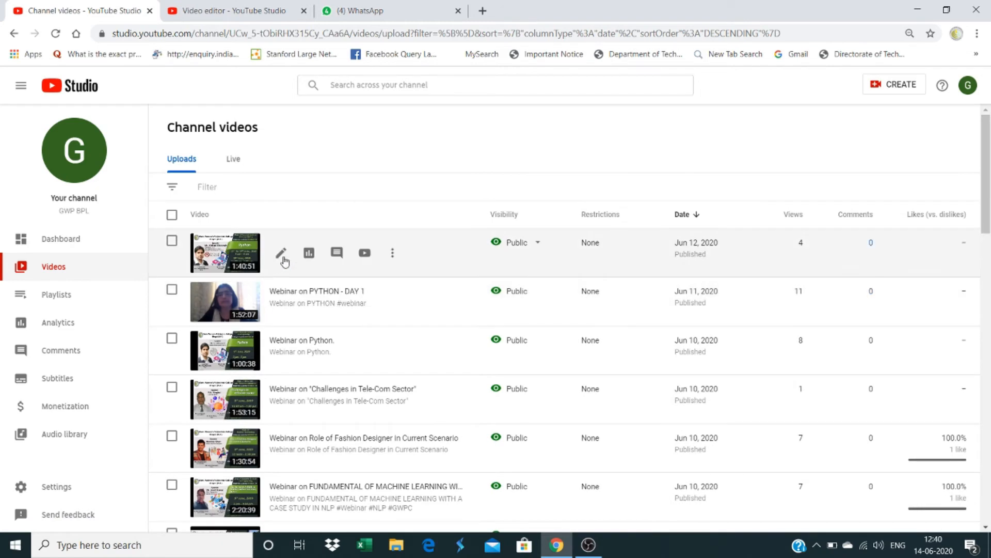
click(279, 255)
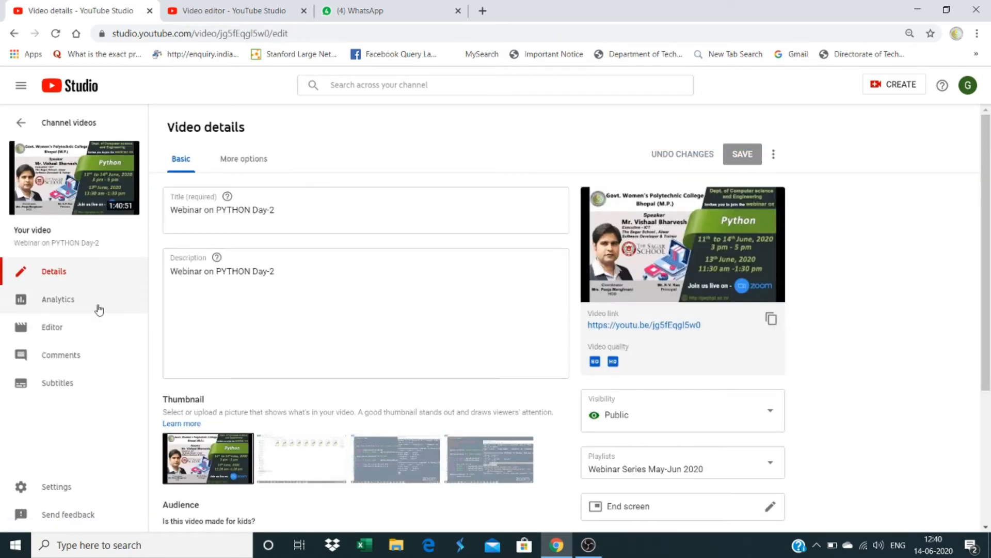
click(49, 327)
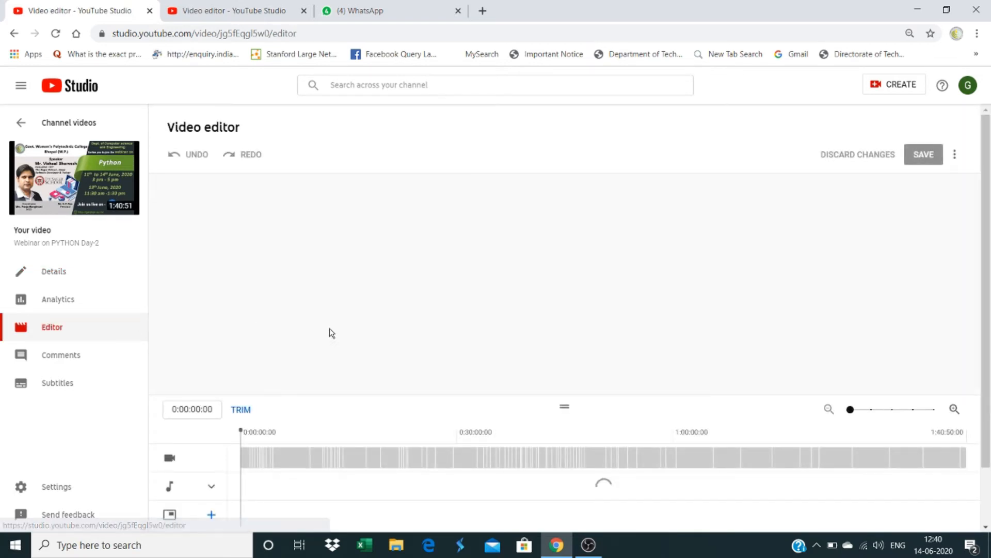
Expand the audio track's options and look over the element types available for the end screen
drag(986, 218, 986, 274)
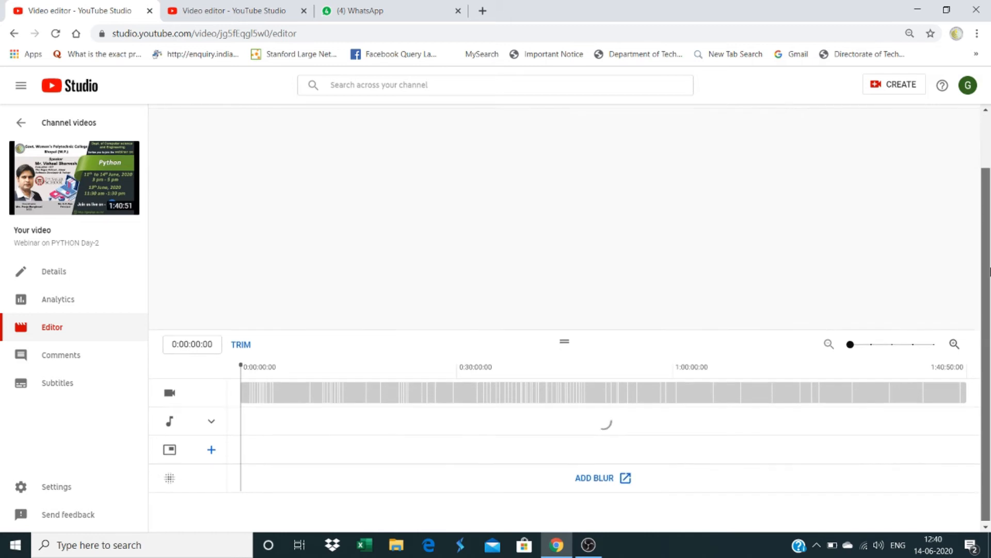
click(211, 419)
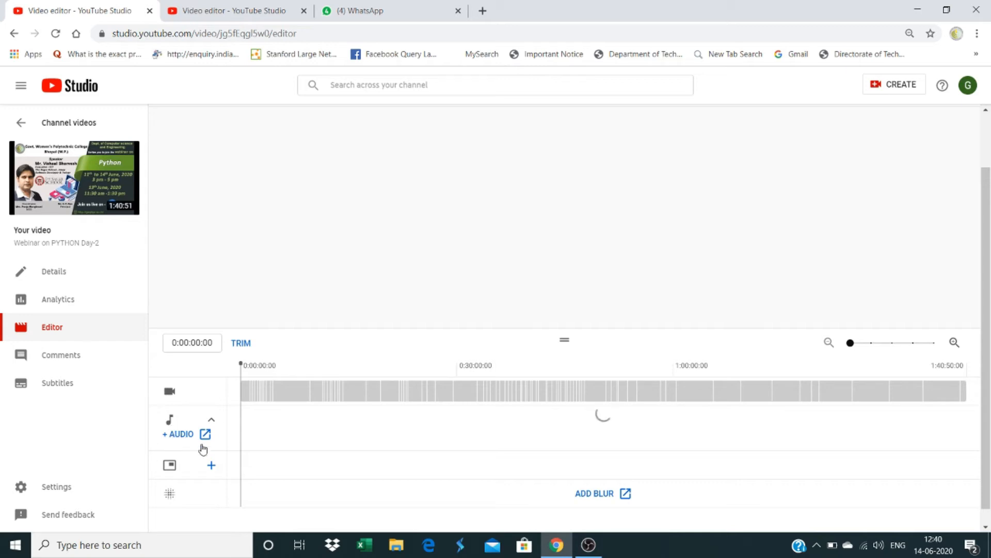
click(211, 467)
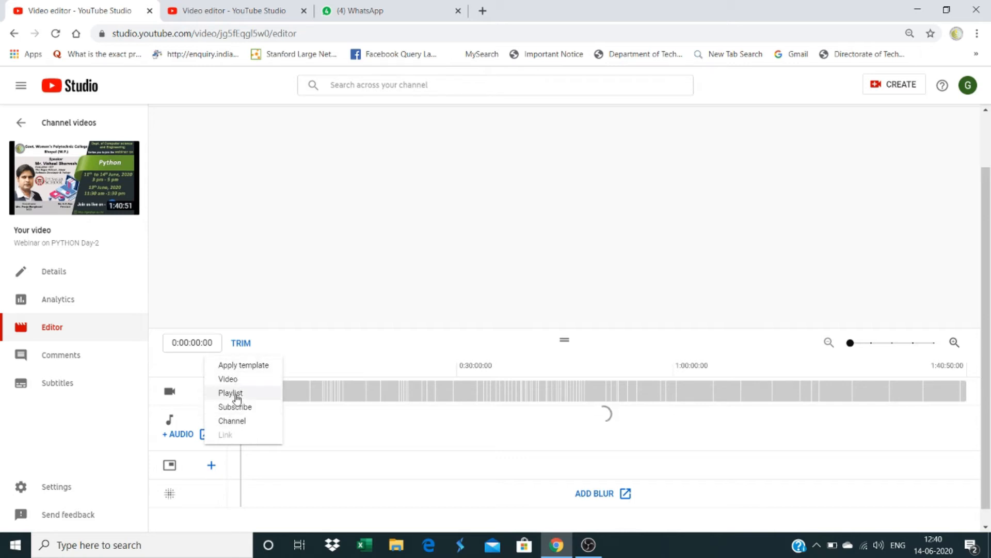
click(212, 467)
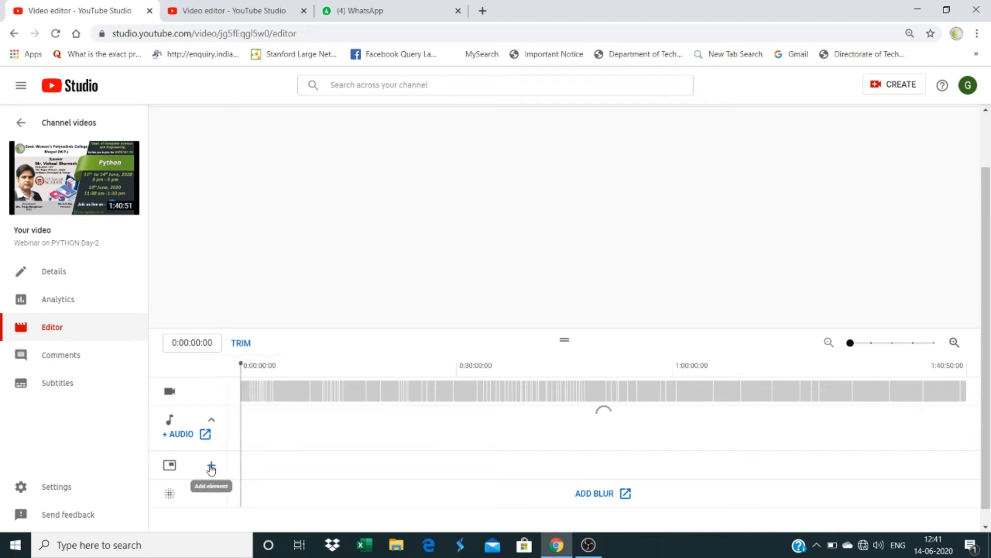
click(211, 466)
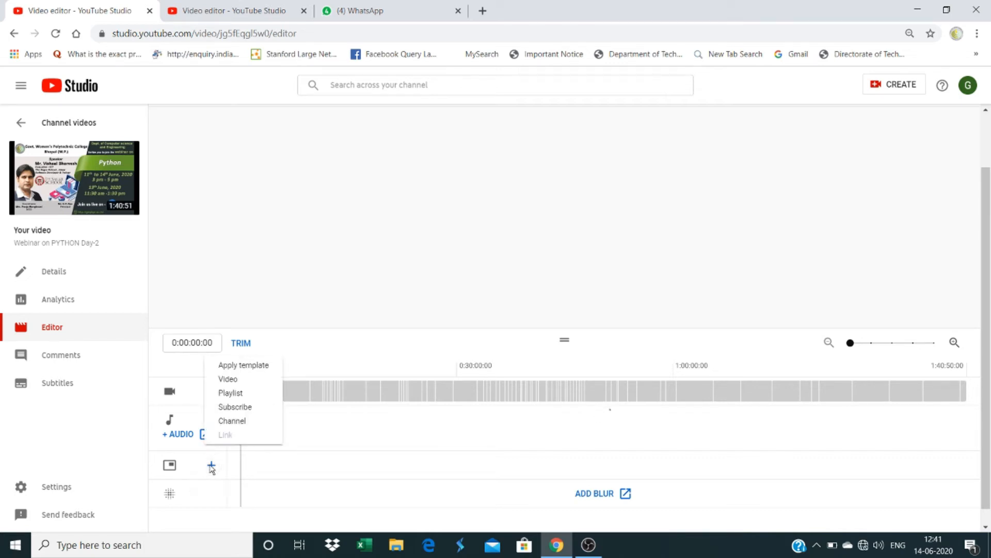
click(233, 421)
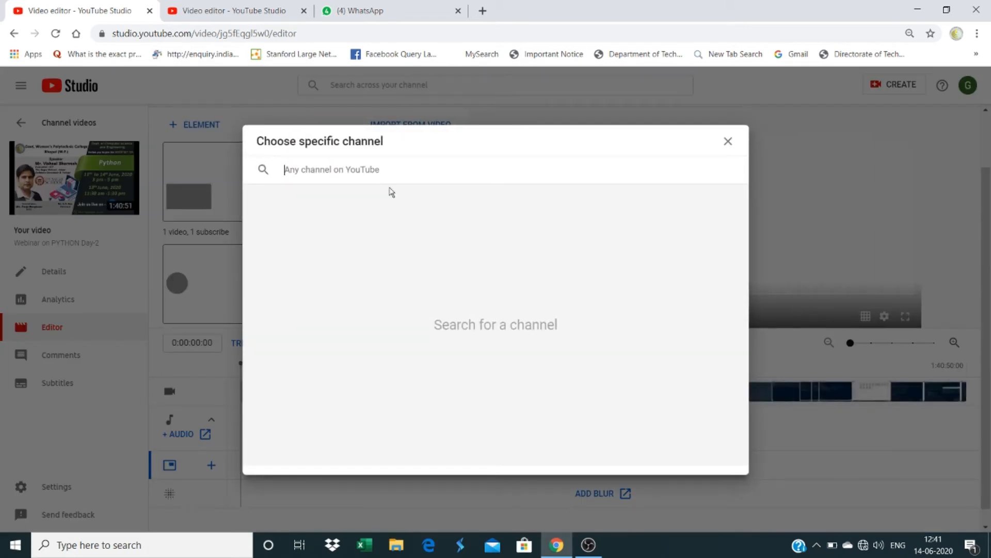
click(728, 141)
Add a subscribe element for the GWP BPL channel to the video's end screen and stay in the editor
click(211, 465)
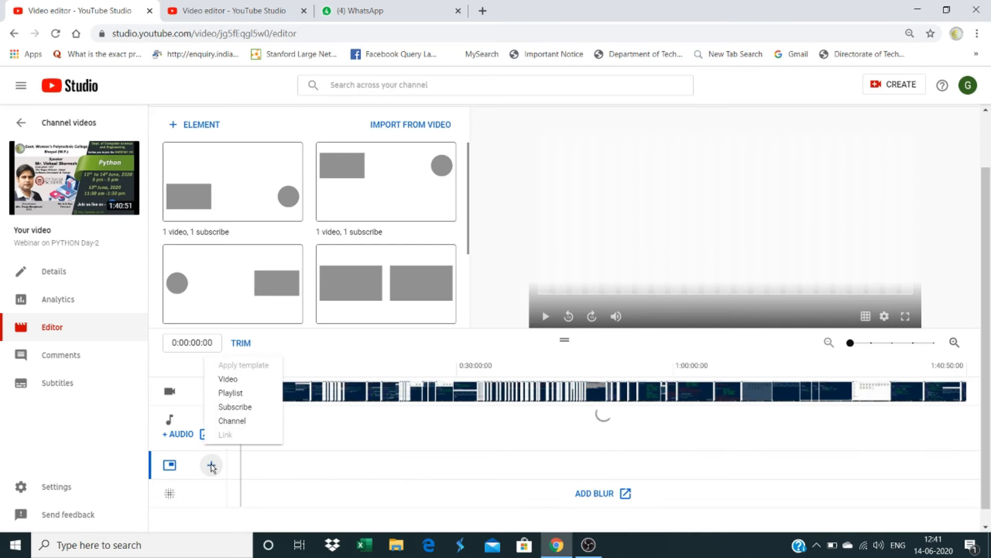
click(224, 408)
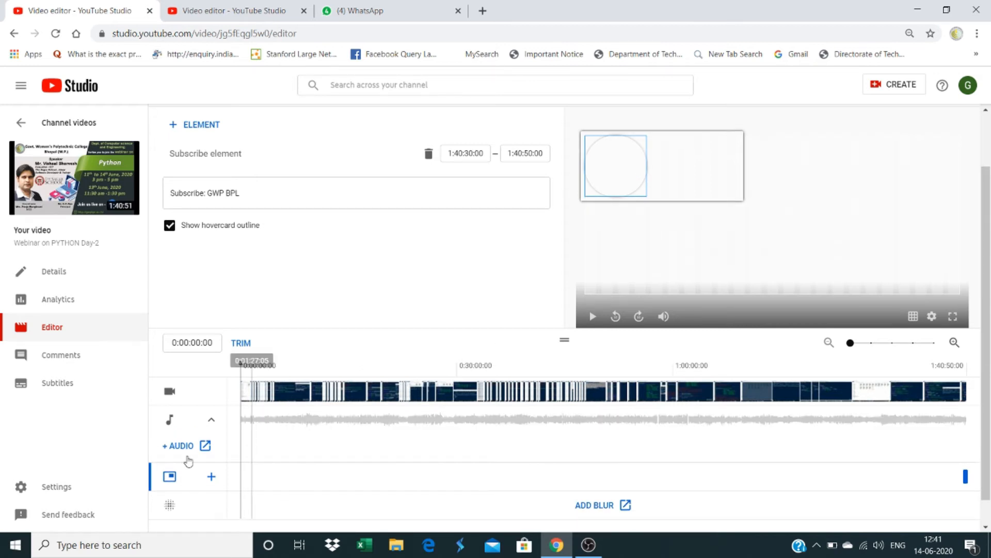
click(212, 479)
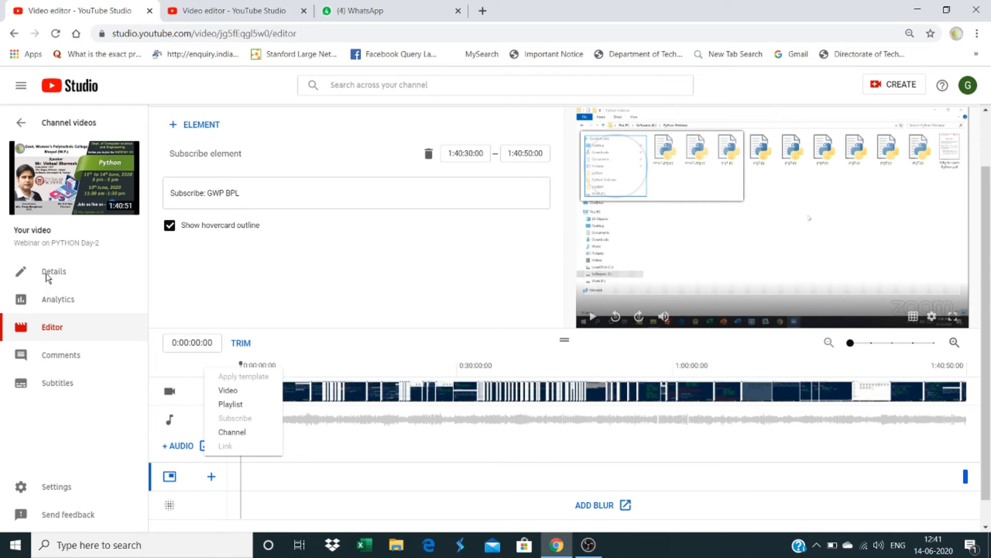
click(427, 300)
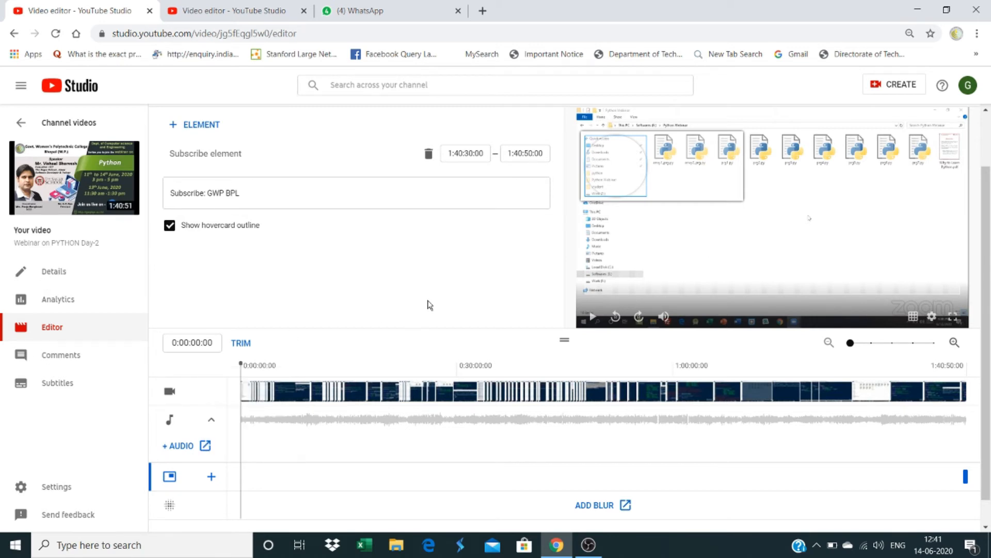
click(54, 271)
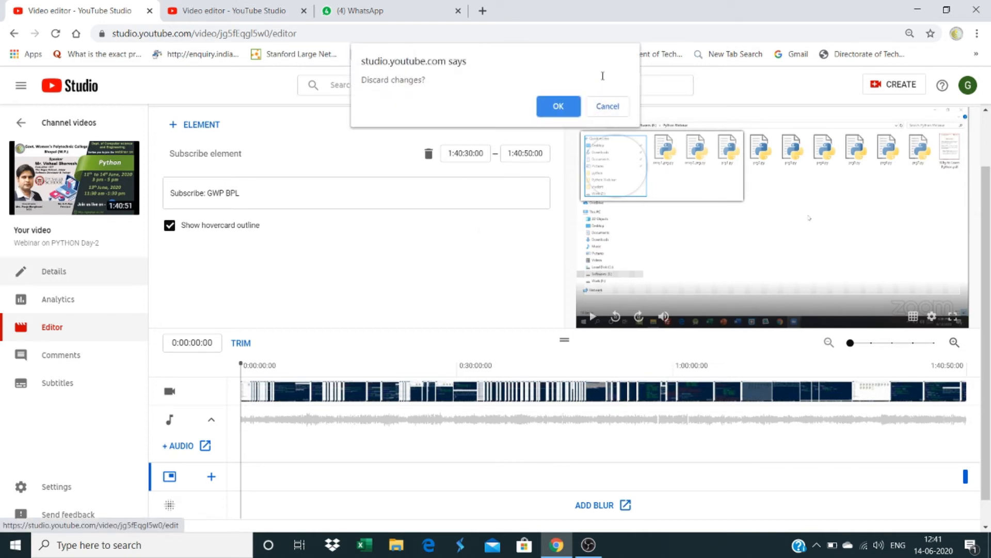
click(606, 106)
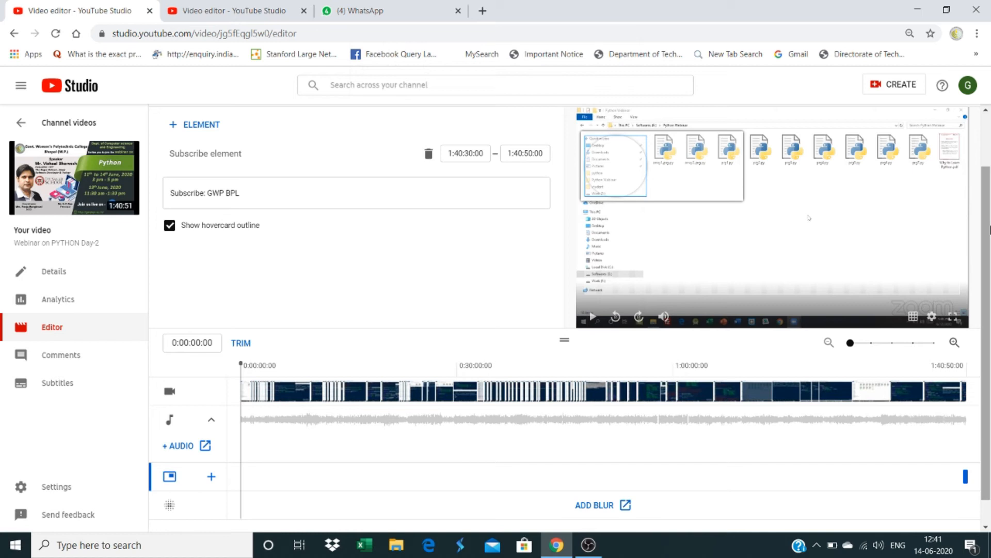
Add a video element to the end screen that features the specific video "Webinar on Android Studio"
scroll(888, 211, down, 1)
scroll(952, 179, up, 2)
scroll(951, 179, up, 1)
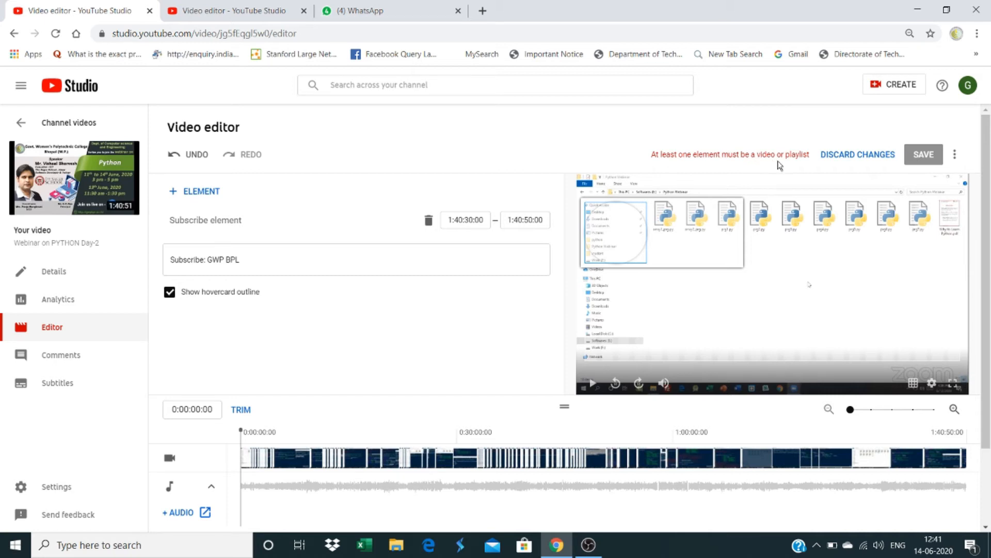
scroll(243, 422, down, 2)
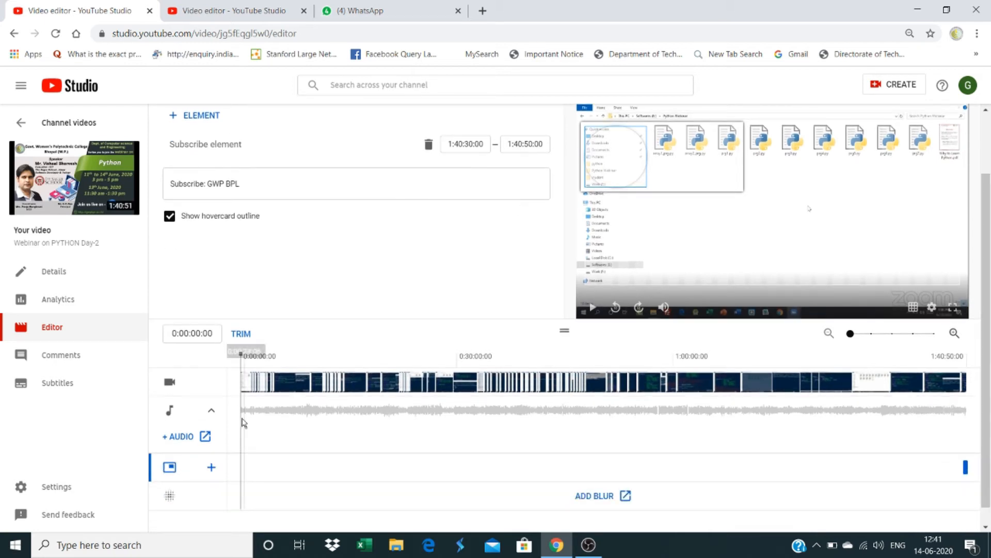
click(209, 468)
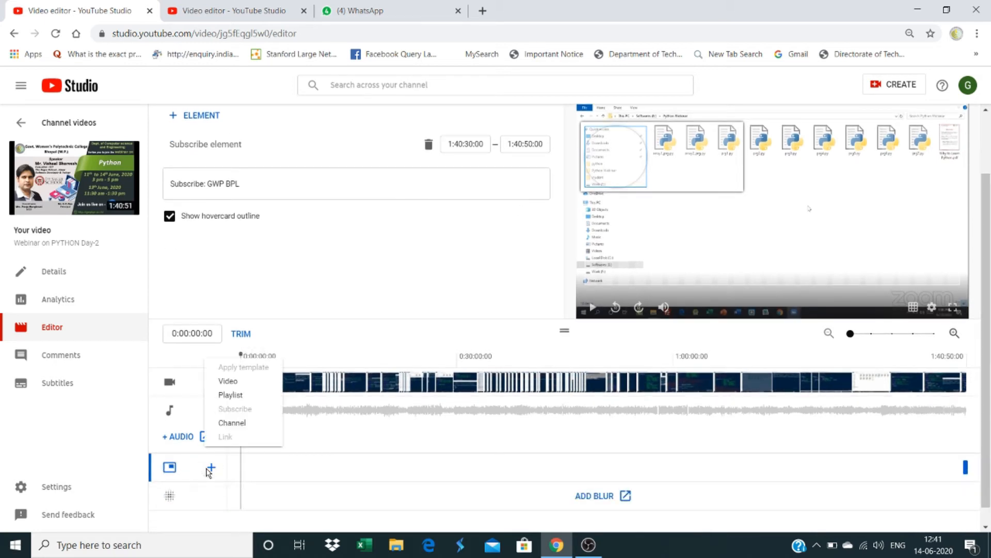
click(227, 382)
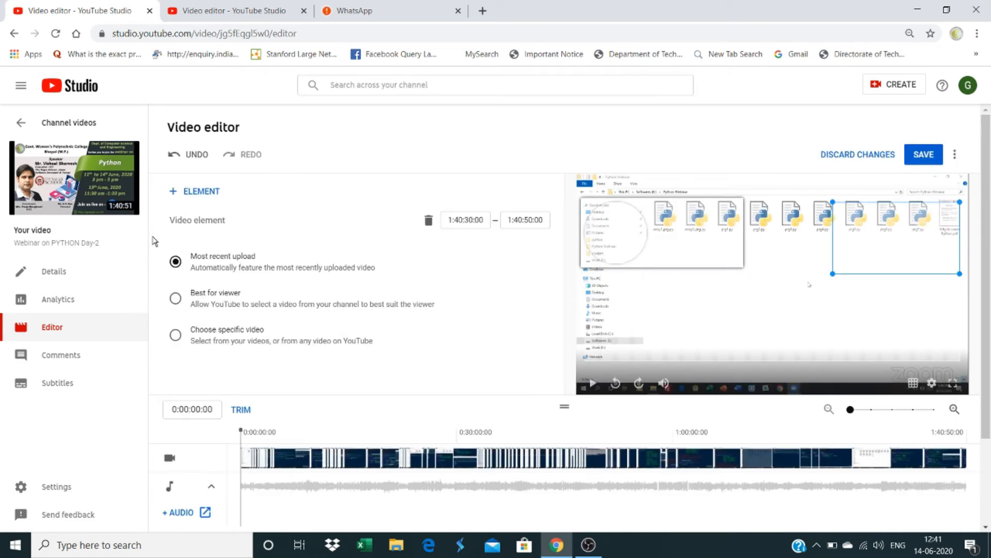
click(176, 298)
click(176, 336)
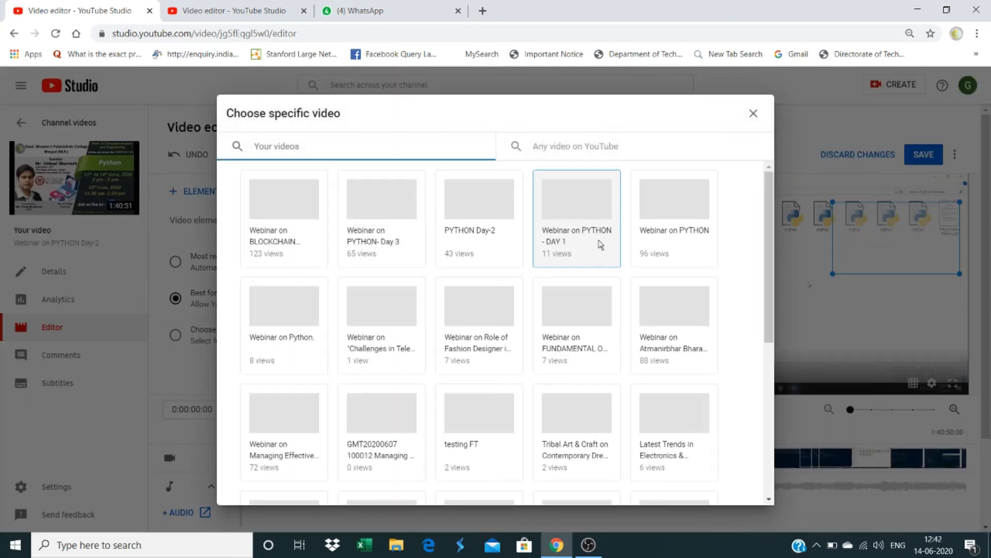
drag(766, 206, 795, 447)
click(589, 433)
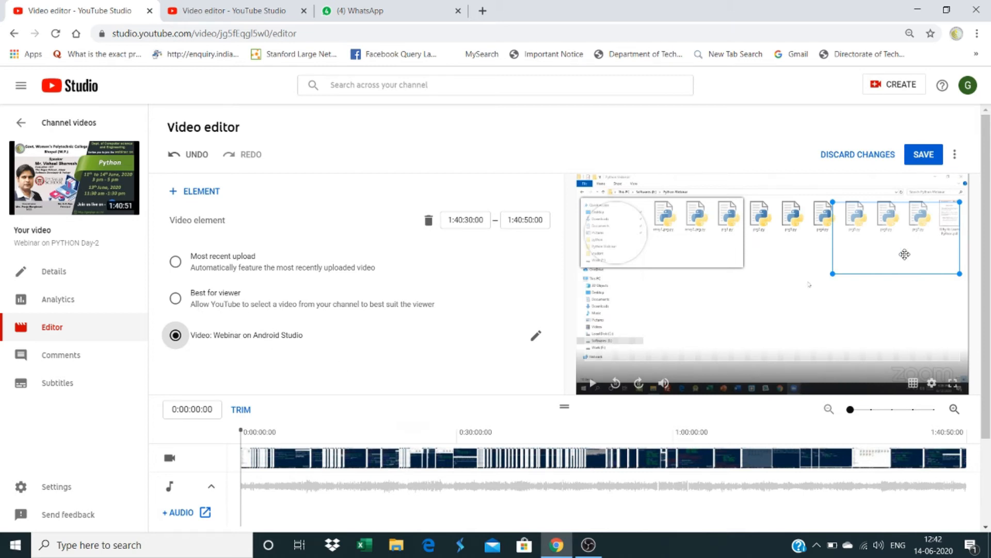
Add a playlist element to the end screen that features the "Webinar Series May-Jun 2020" playlist
drag(989, 170, 990, 235)
scroll(491, 391, up, 2)
scroll(196, 440, down, 3)
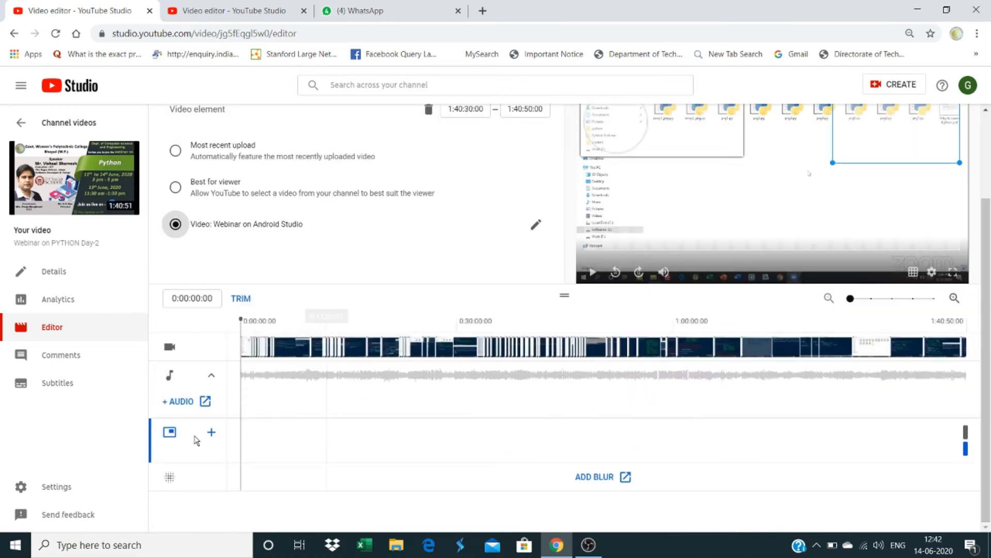
click(211, 431)
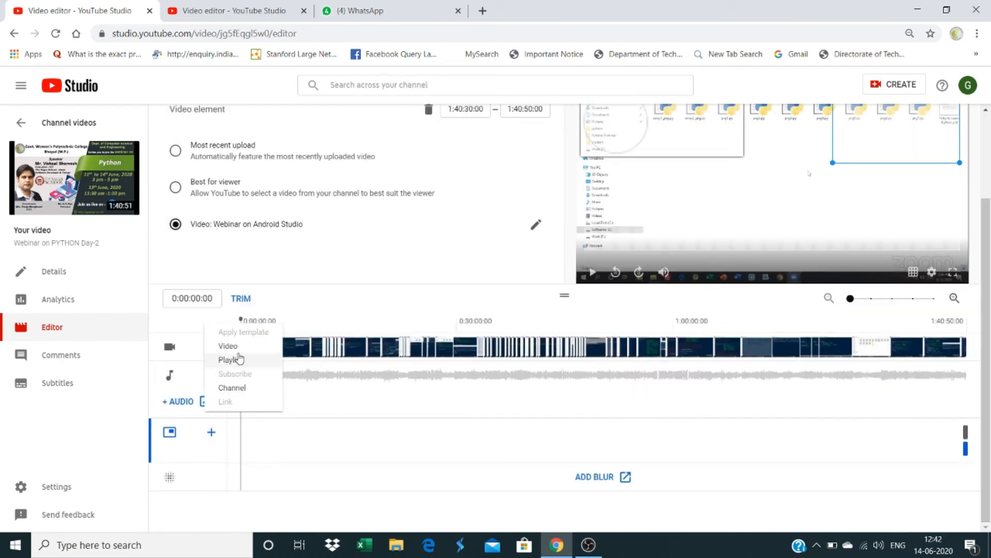
click(239, 360)
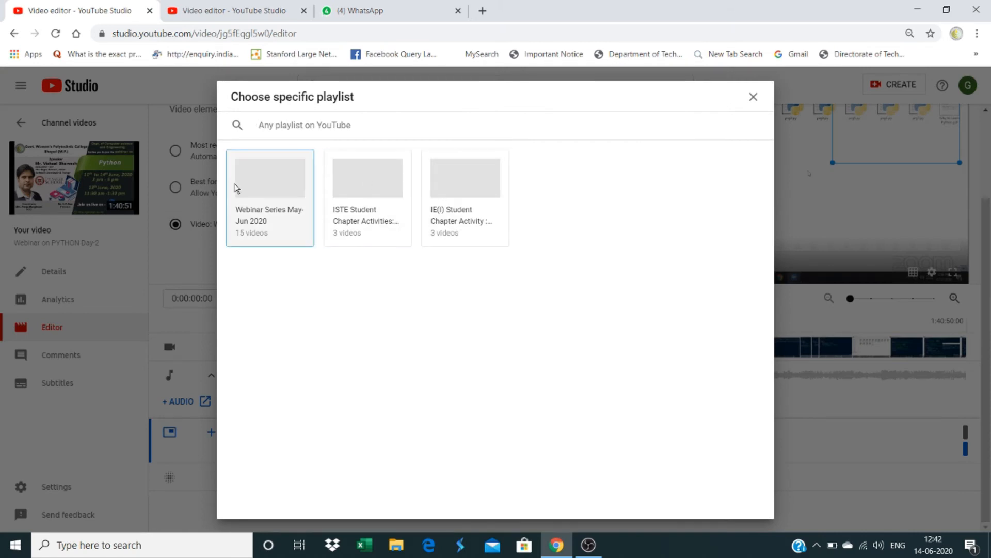
click(260, 192)
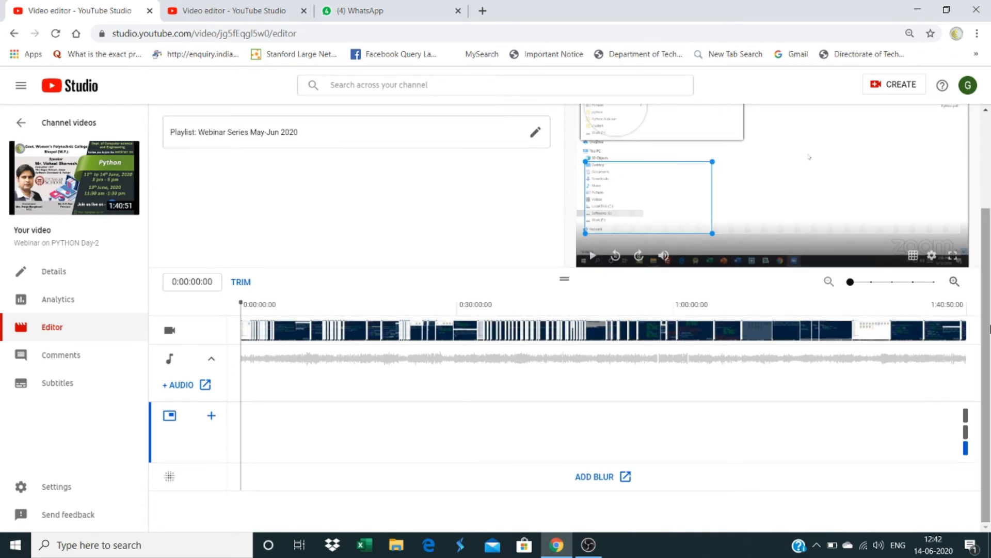
Keep the pending end screen elements and save the changes to the Python webinar
click(48, 363)
click(614, 109)
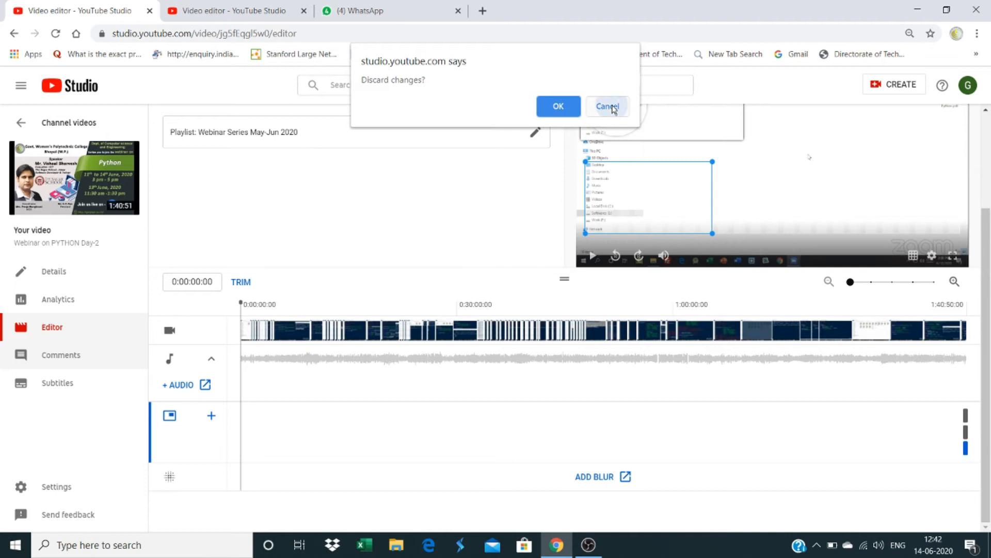
drag(985, 220, 985, 120)
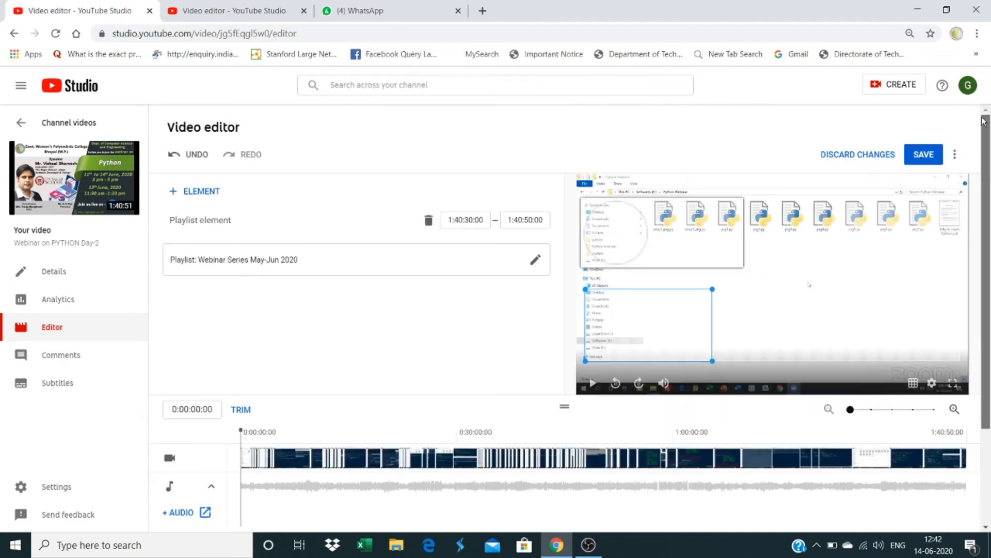
click(922, 154)
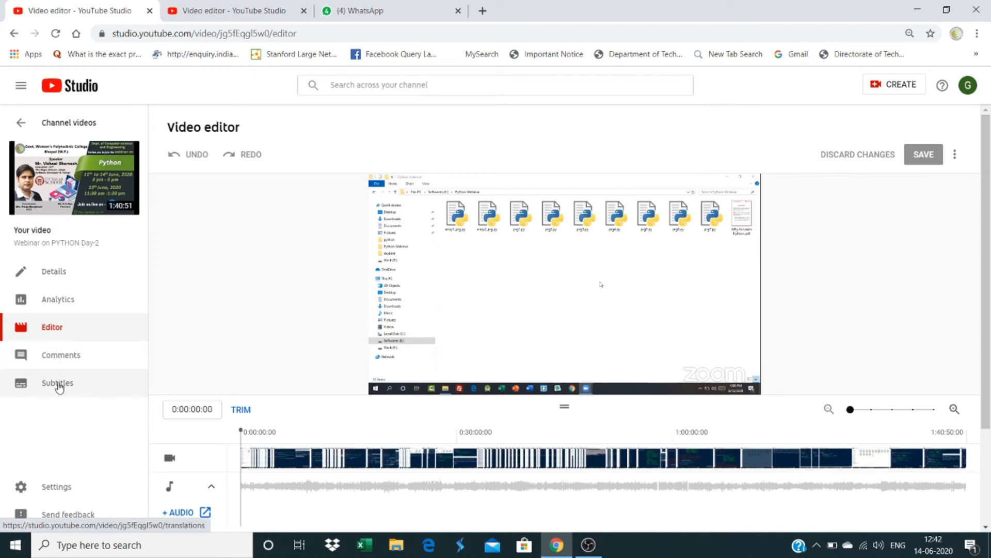
Examine the basic and additional options in the details of the Python Day-2 webinar
click(59, 276)
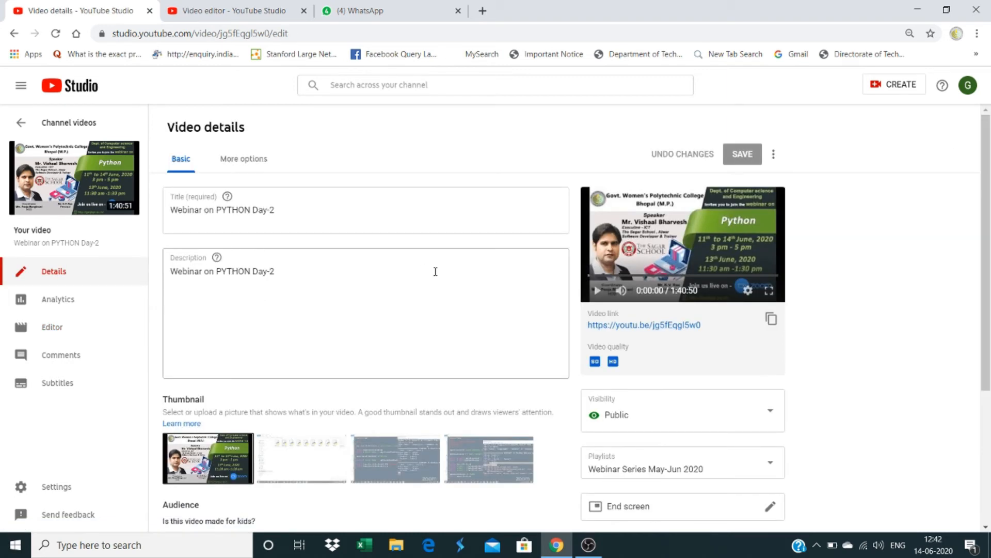
click(233, 162)
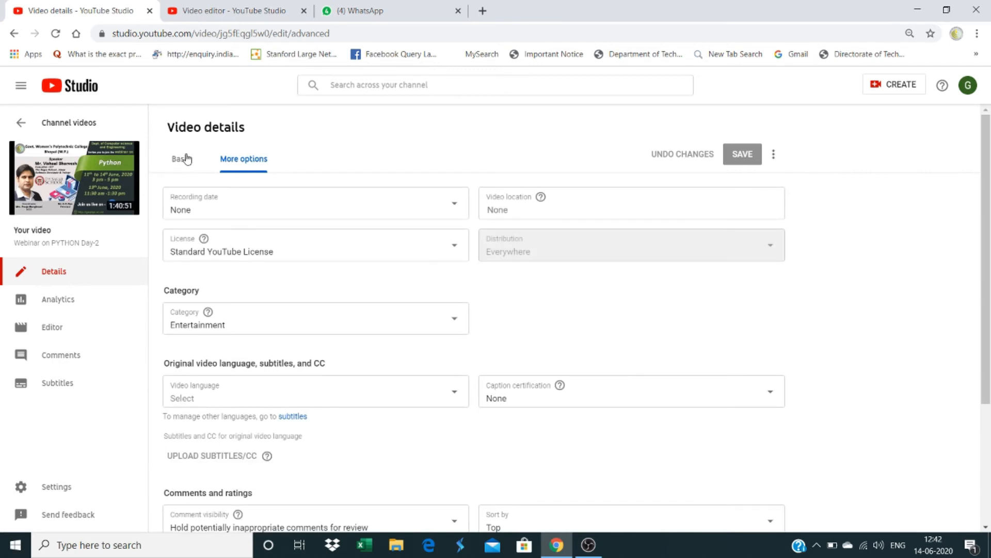
click(182, 158)
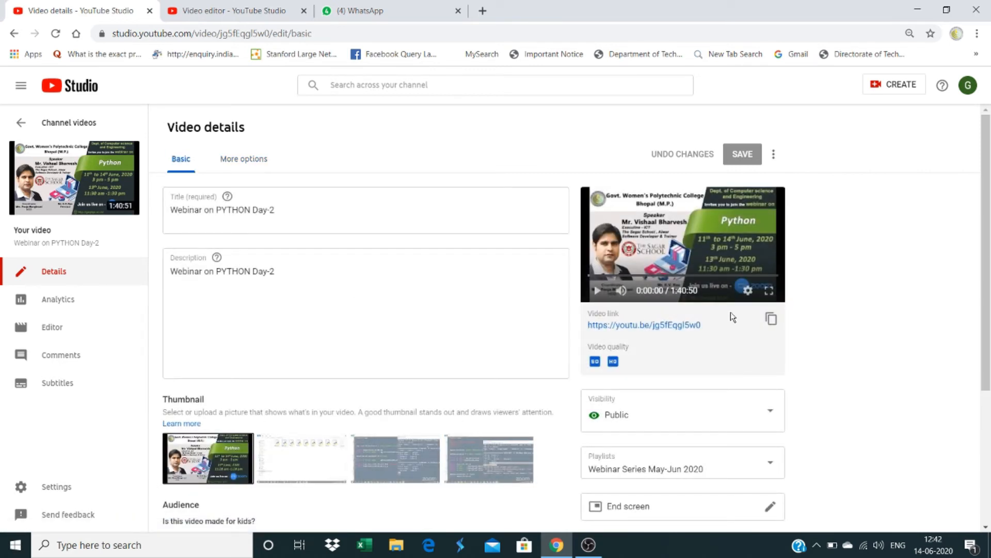
drag(989, 227, 990, 356)
drag(990, 413, 984, 307)
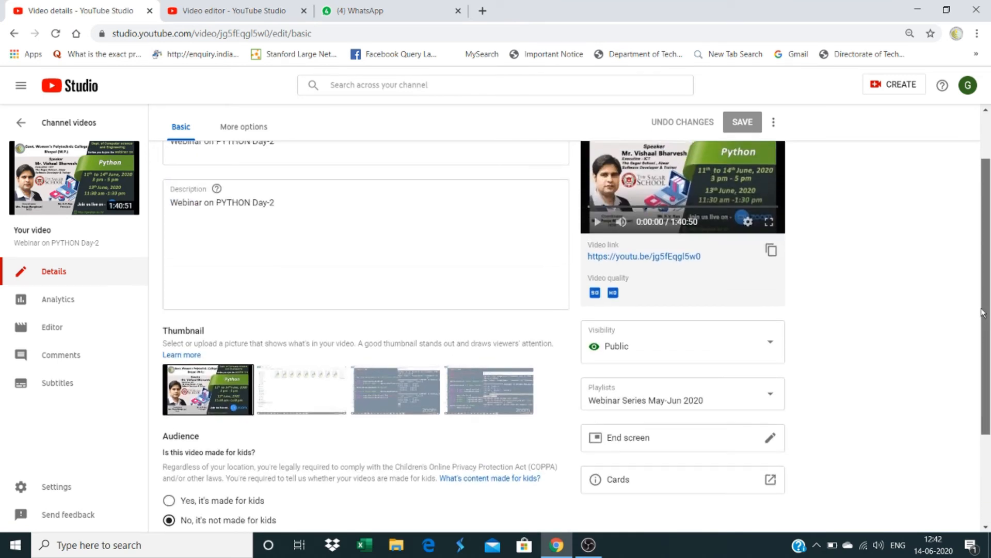
Open the channel settings and review the general units, channel basic info, advanced audience options and watermark branding
click(56, 488)
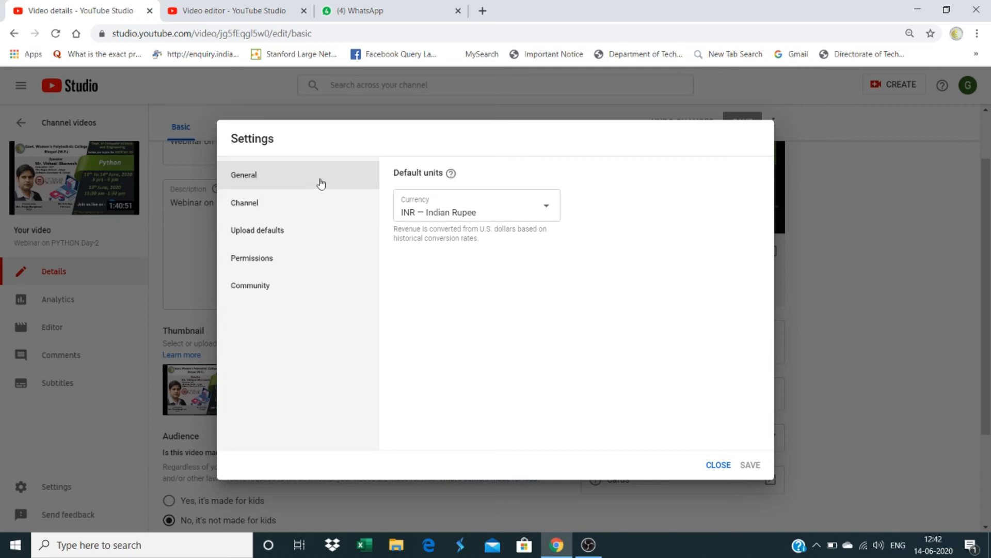
click(252, 206)
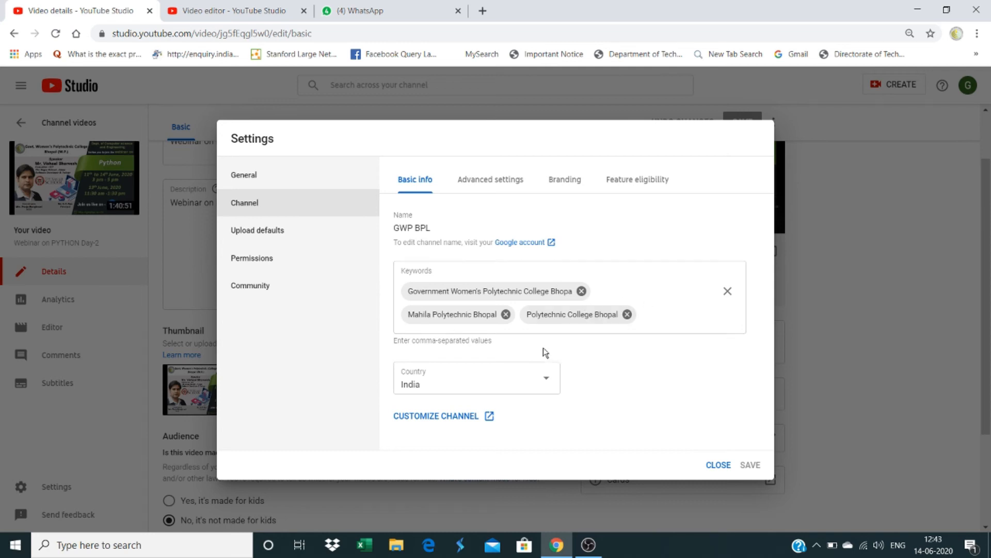
click(475, 182)
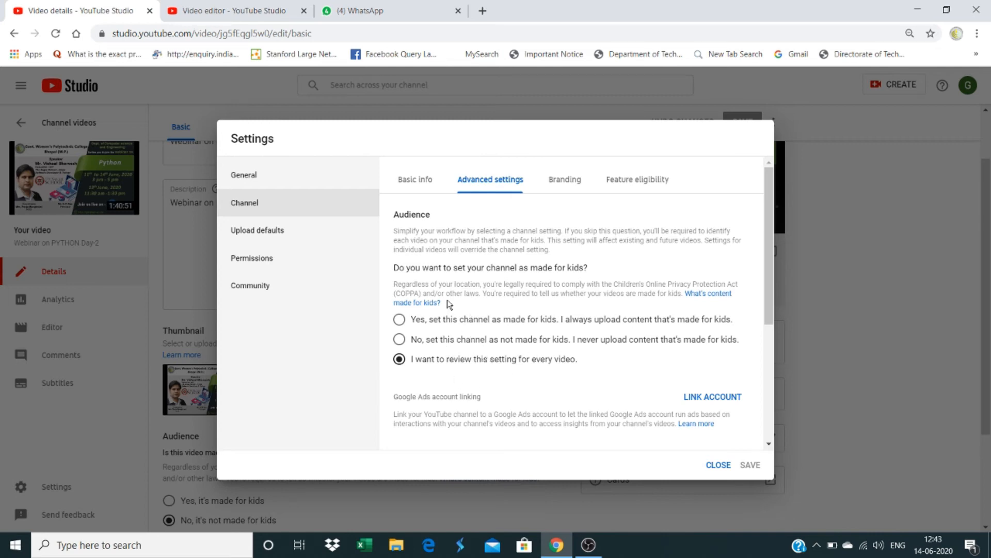
mouse_move(769, 286)
mouse_down()
mouse_move(797, 431)
mouse_move(785, 285)
mouse_up()
mouse_move(769, 215)
mouse_down()
mouse_move(788, 321)
mouse_move(778, 211)
mouse_up()
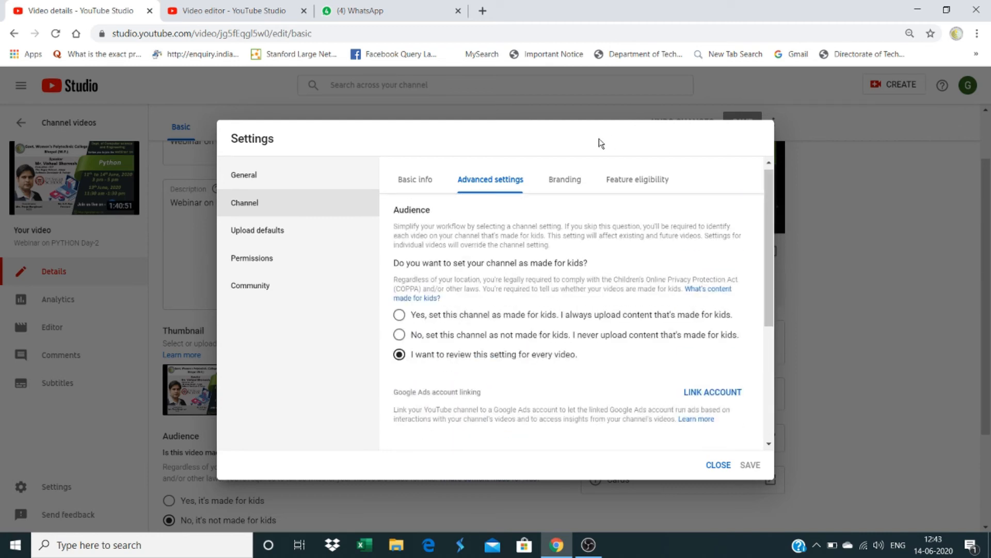
click(566, 180)
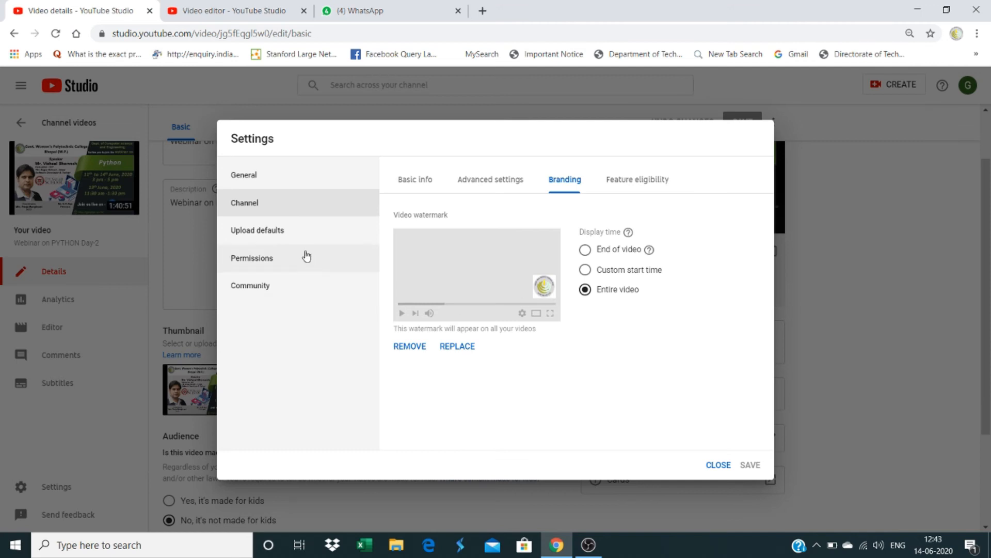
Add the tag "GWPC BHOPAL" to the basic info of the upload defaults
click(276, 234)
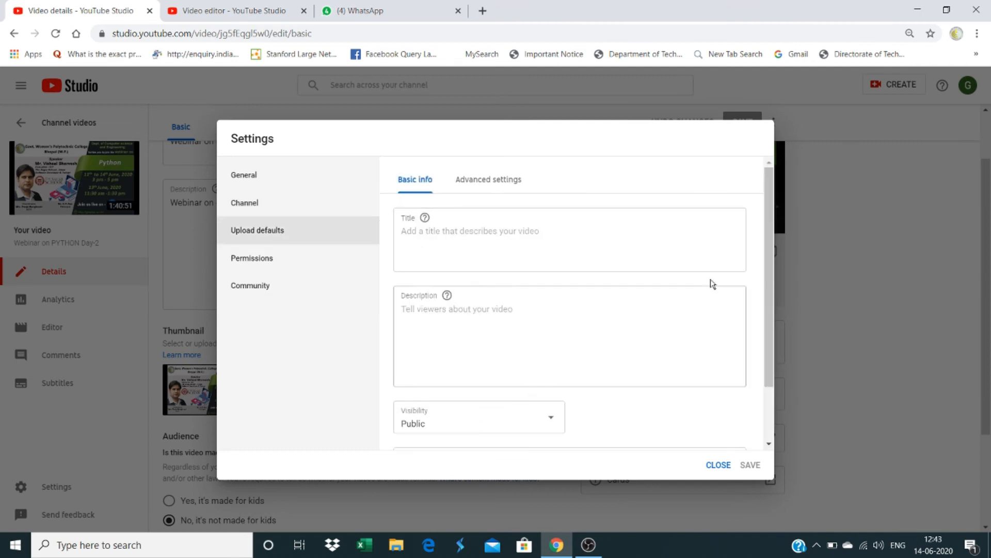
drag(773, 249, 786, 328)
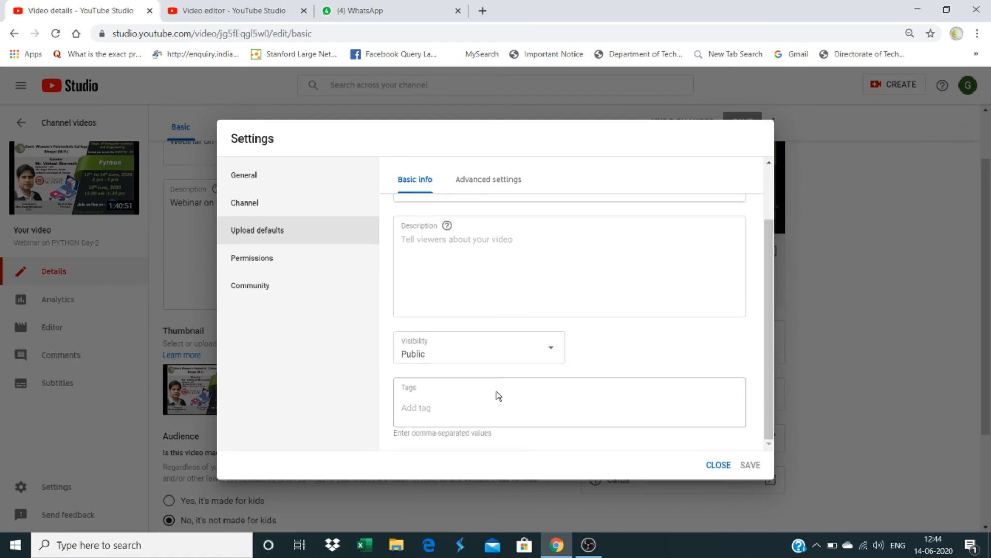
click(445, 412)
text(GWPC BHOPAL)
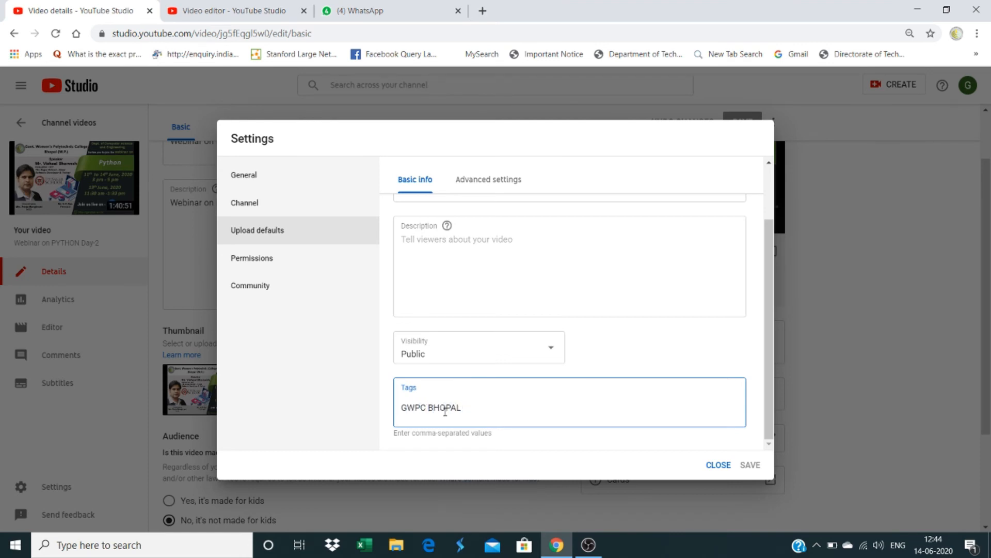
key(Return)
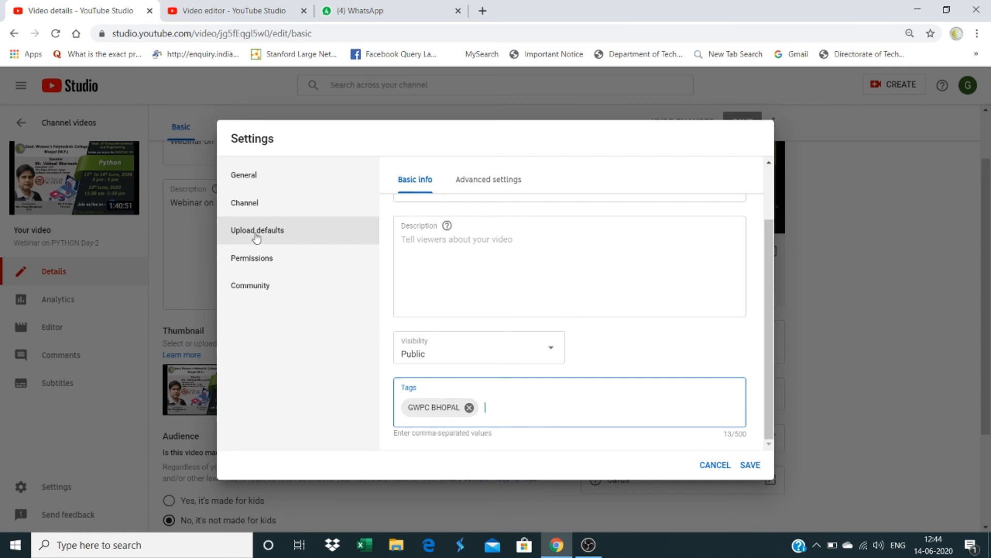
Review the channel permissions, community filters and comment defaults, and save the channel settings
click(258, 263)
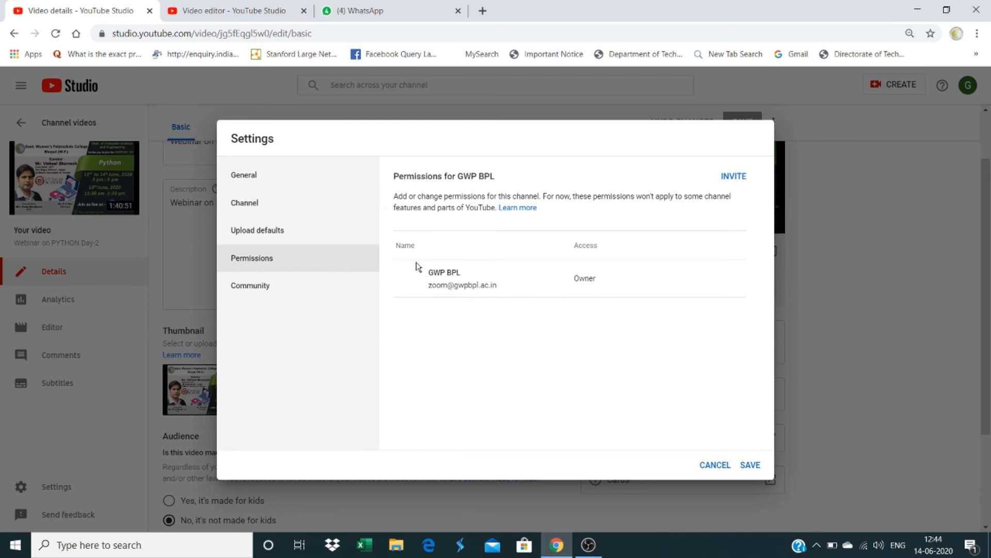
click(255, 291)
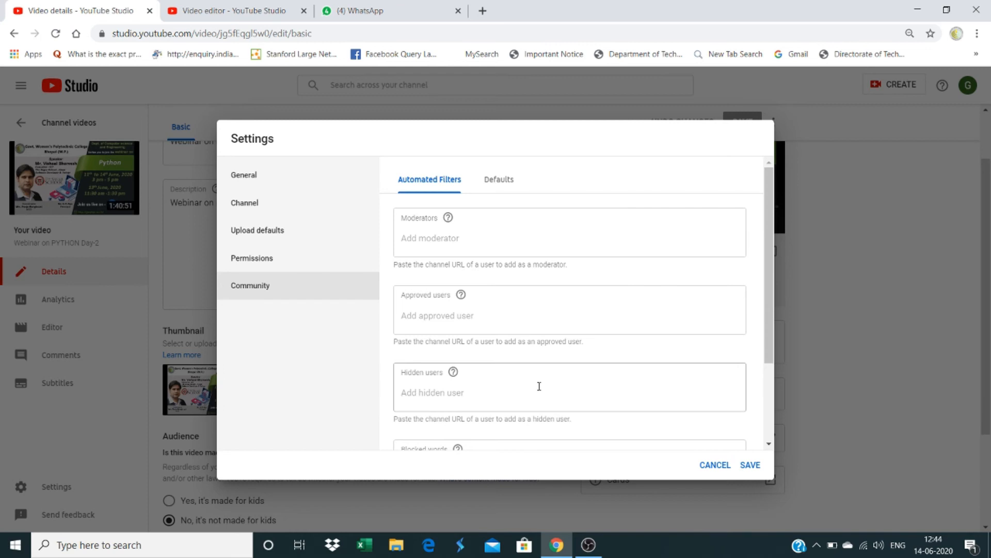
drag(771, 234, 790, 320)
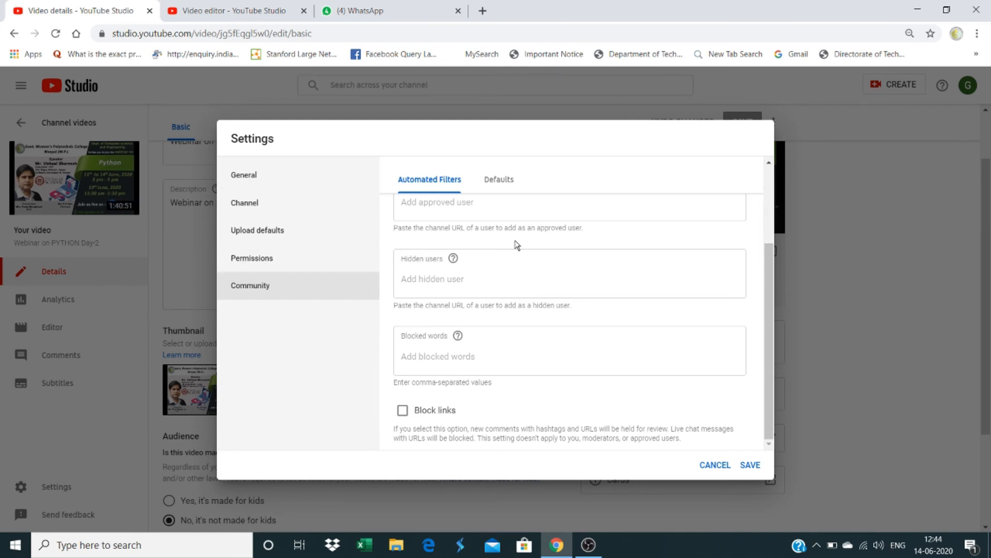
click(508, 182)
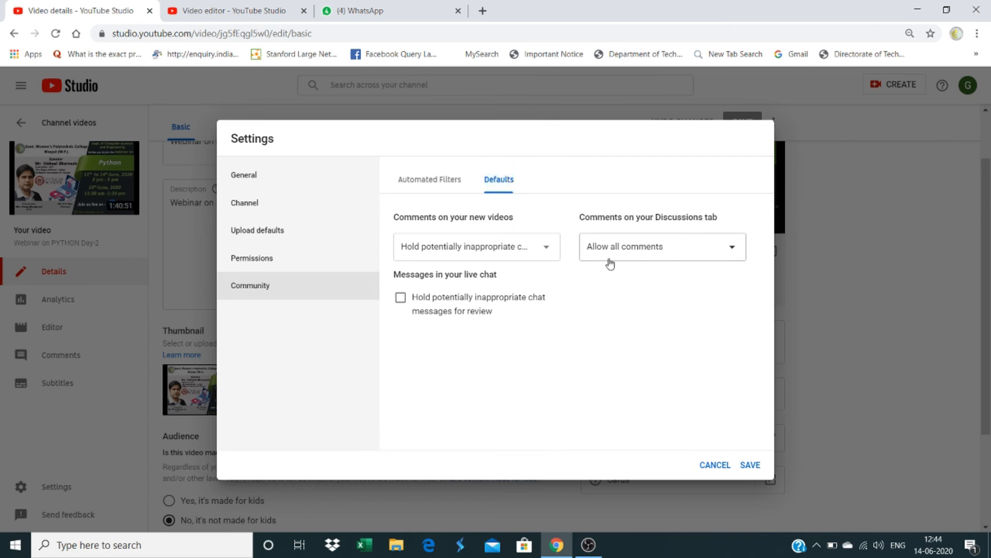
click(749, 465)
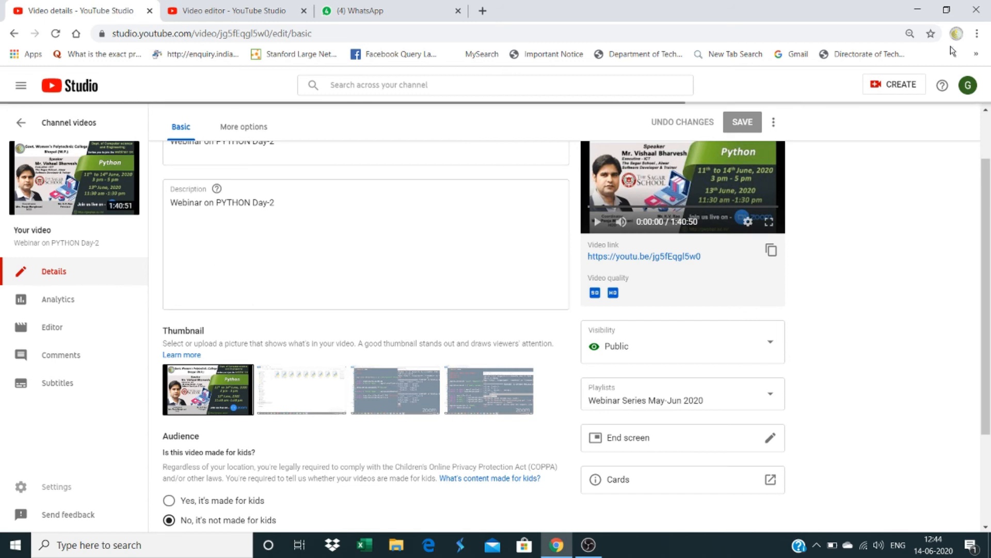
Visit the YouTube home page and return to the Studio channel dashboard
click(968, 87)
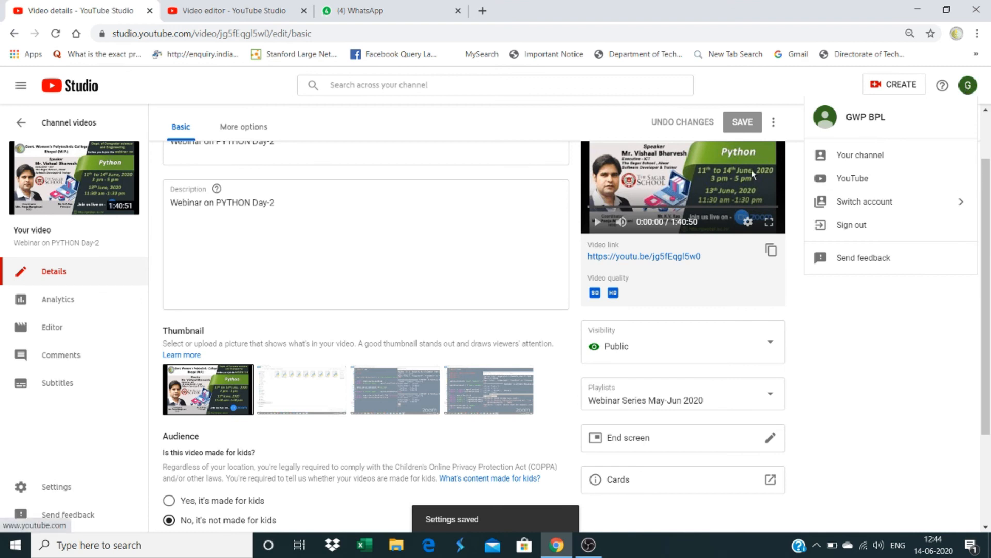
click(864, 176)
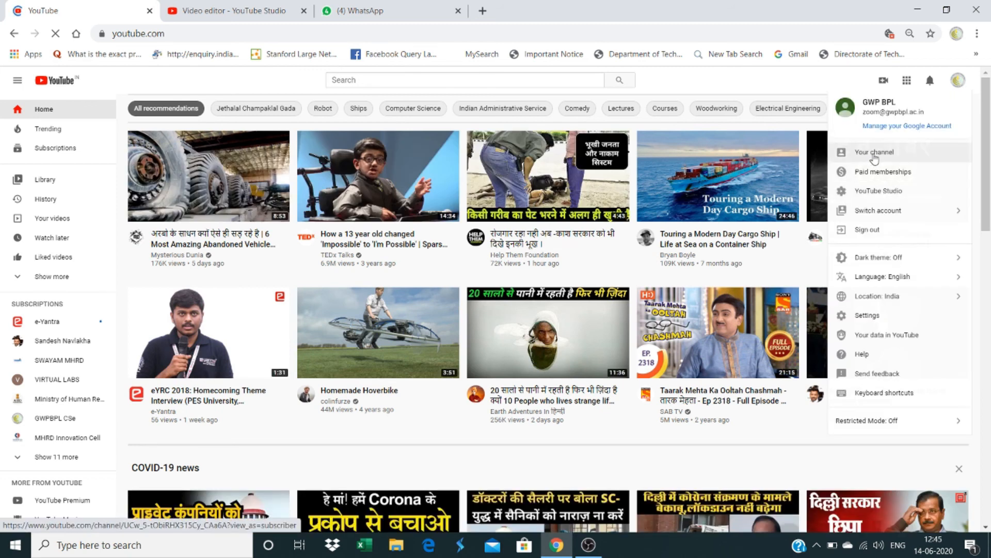
click(882, 191)
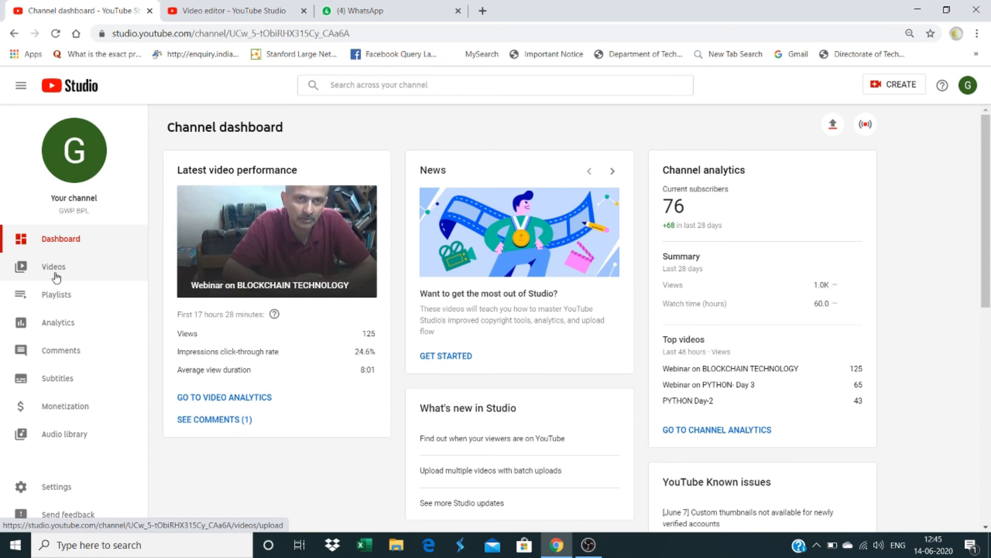
Open the details of the live replay "Webinar on BLOCKCHAIN TECHNOLOGY" and check the general settings without changing them
click(55, 274)
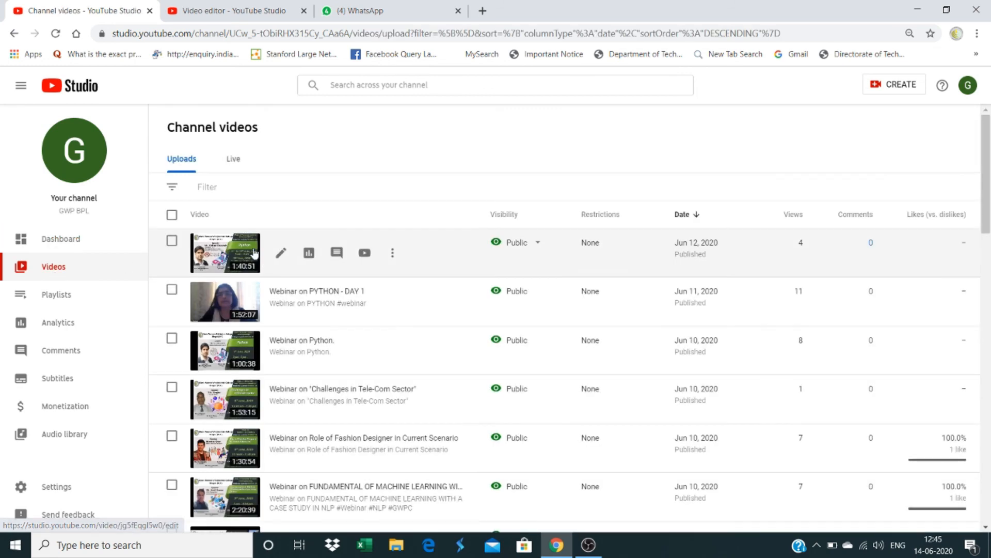
click(232, 160)
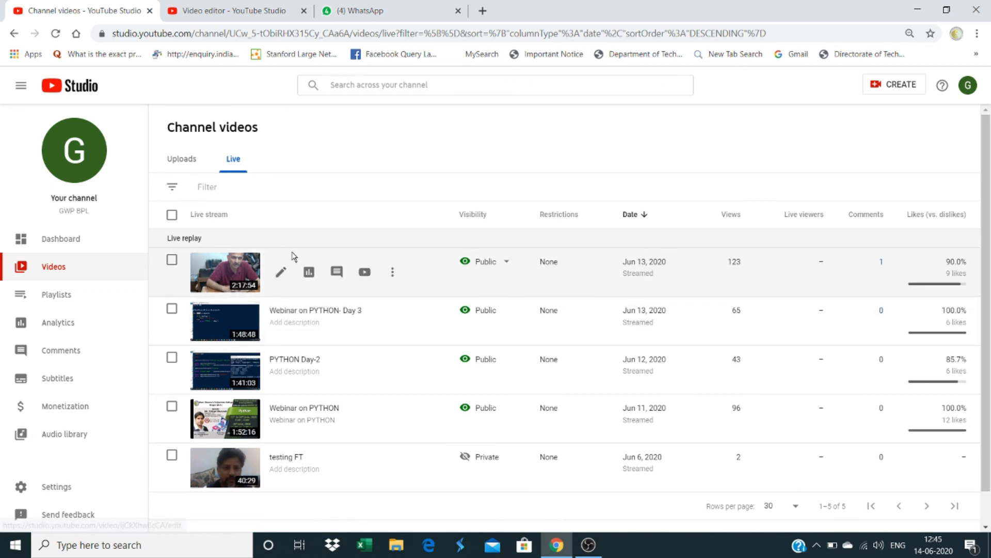
click(281, 271)
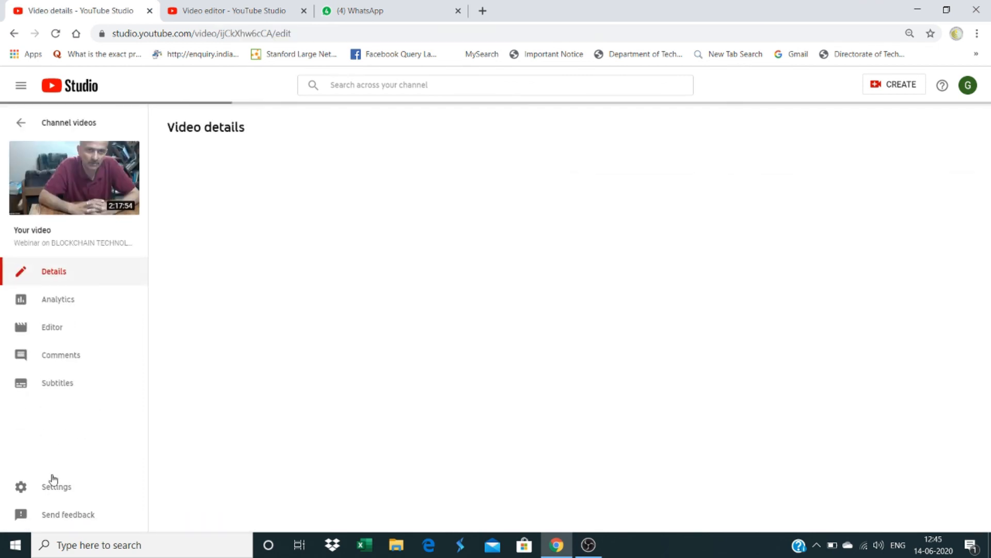
click(57, 486)
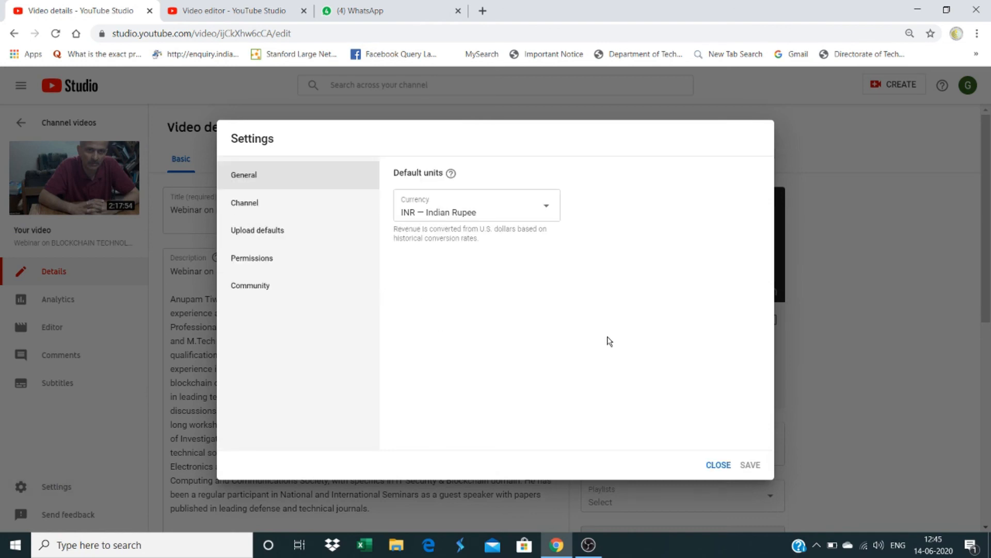
click(718, 465)
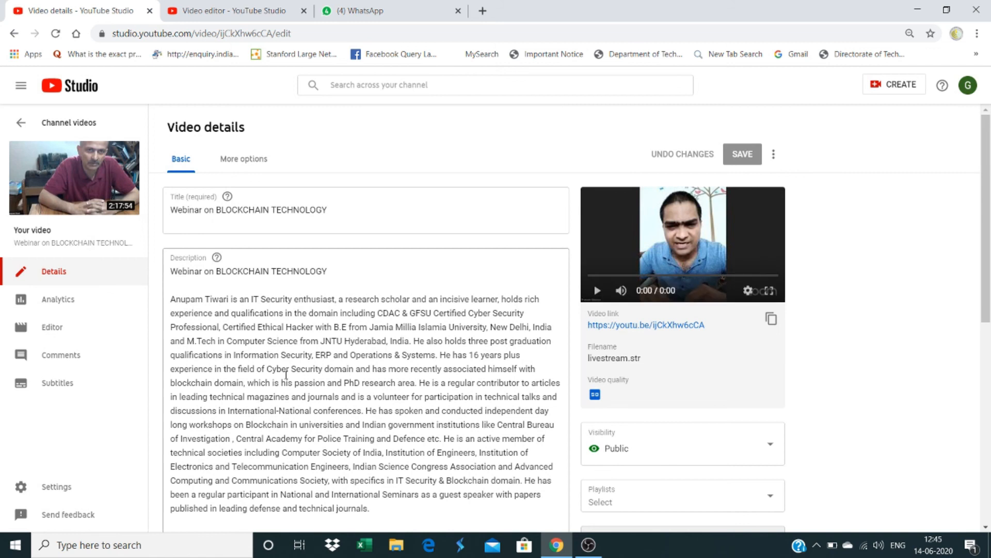
Go live with a new stream without reusing the last settings, and examine its form including the age restriction options
click(904, 84)
click(871, 127)
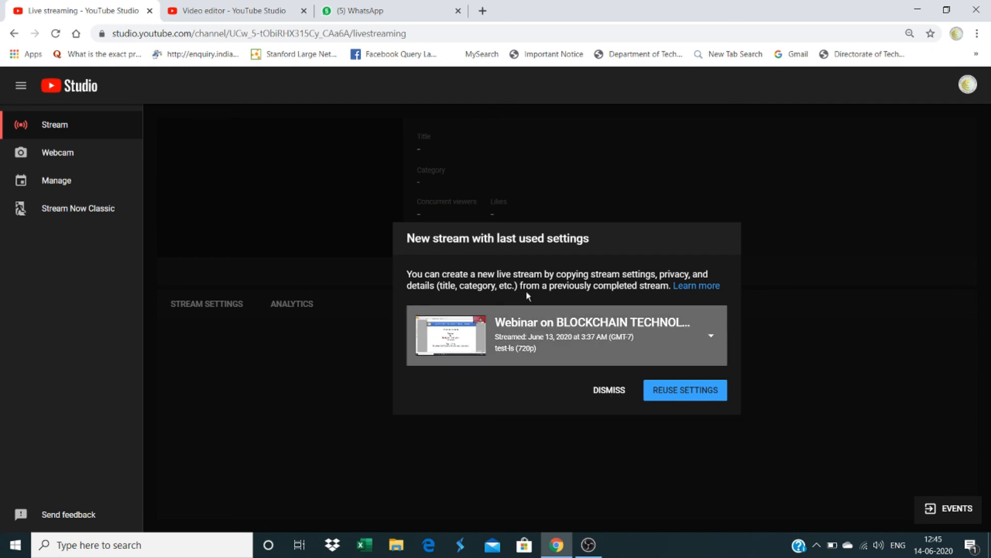
click(611, 394)
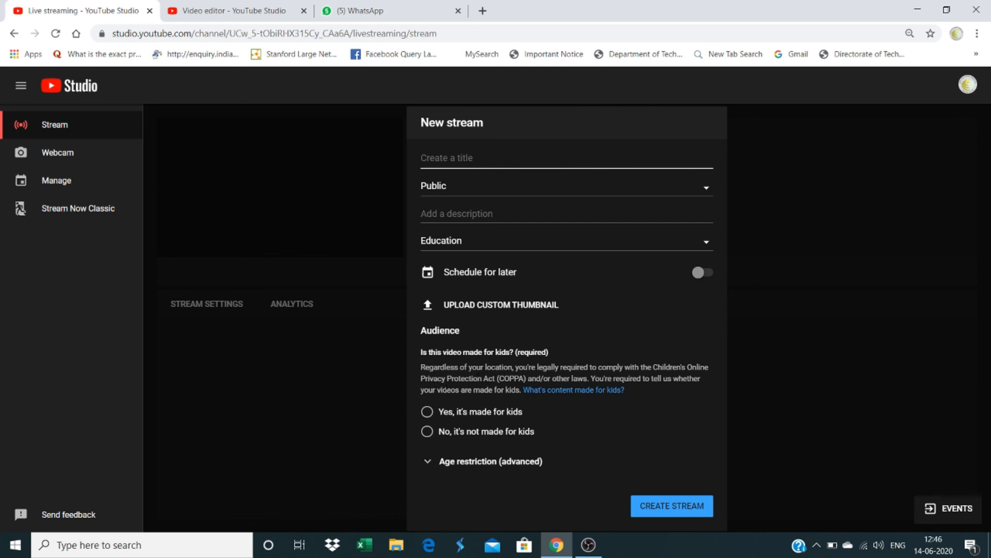
click(427, 461)
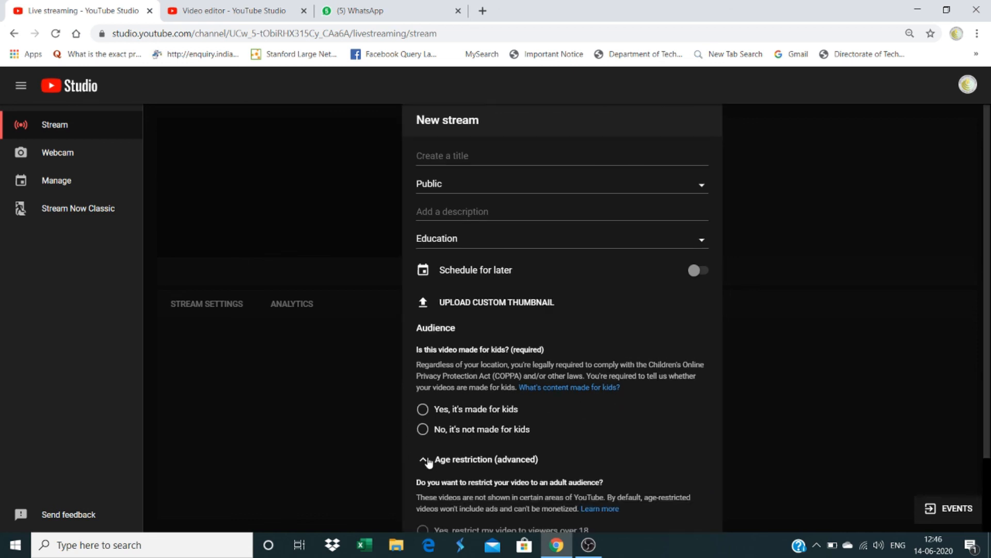
scroll(982, 212, down, 2)
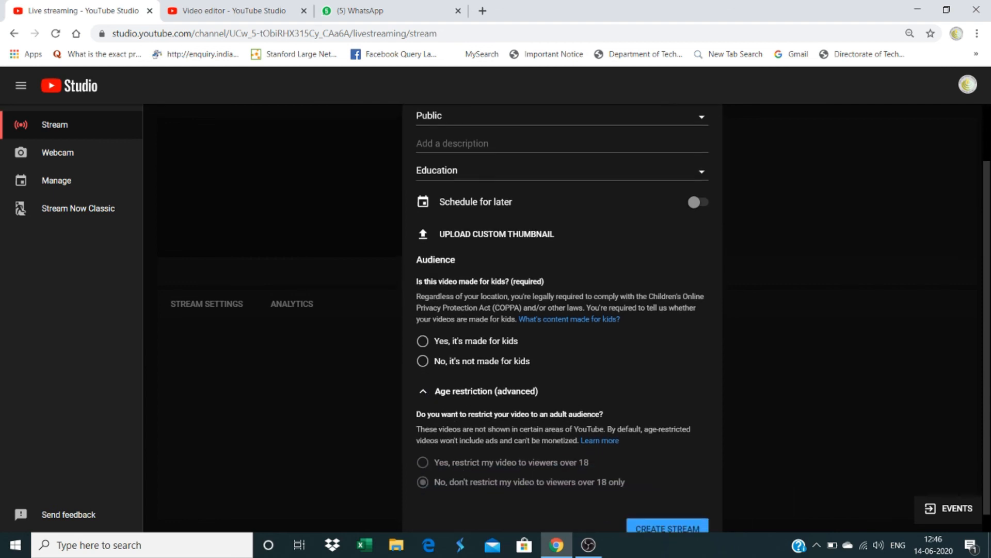
drag(988, 270, 987, 288)
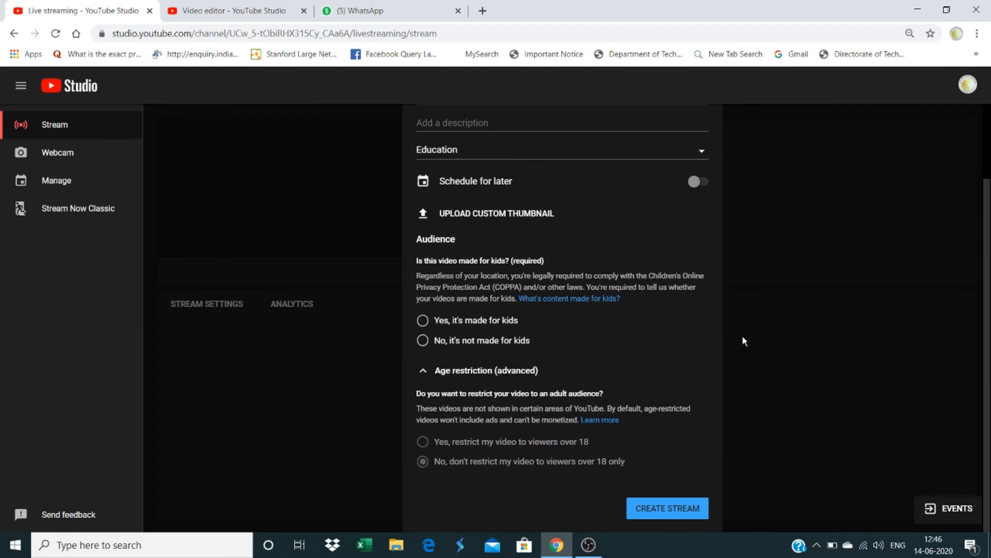
scroll(990, 190, up, 2)
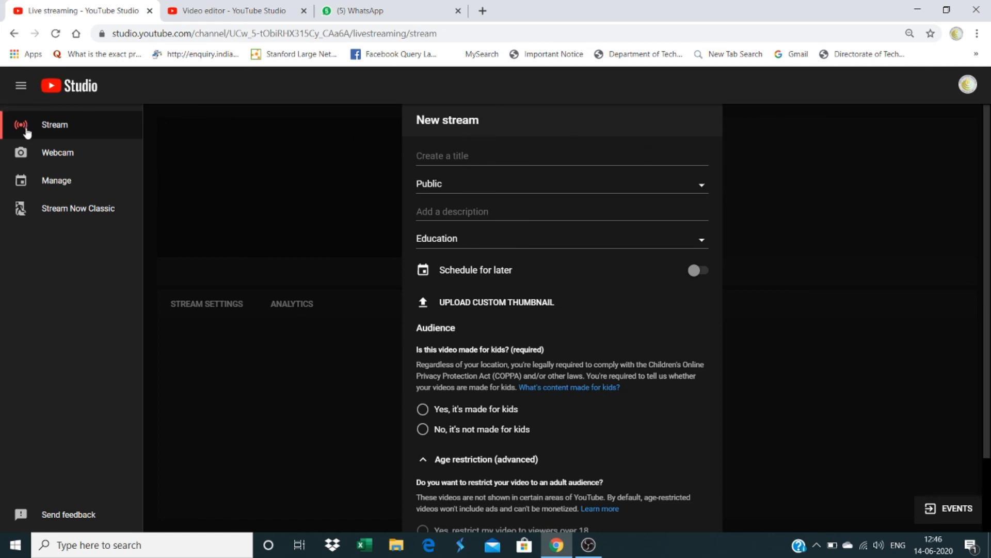
Check the upcoming scheduled live streams, and open the GWP BPL channel's page on YouTube
click(37, 182)
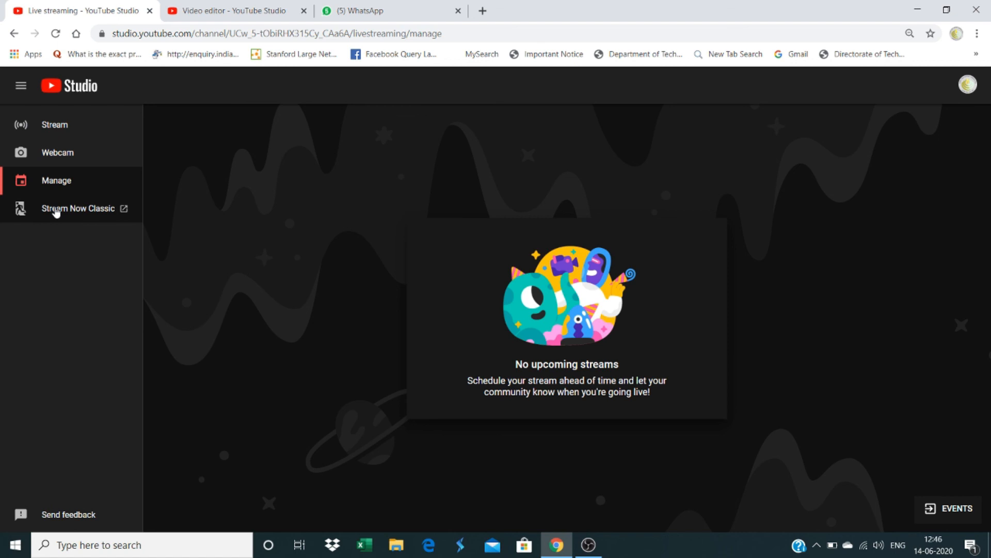
click(15, 34)
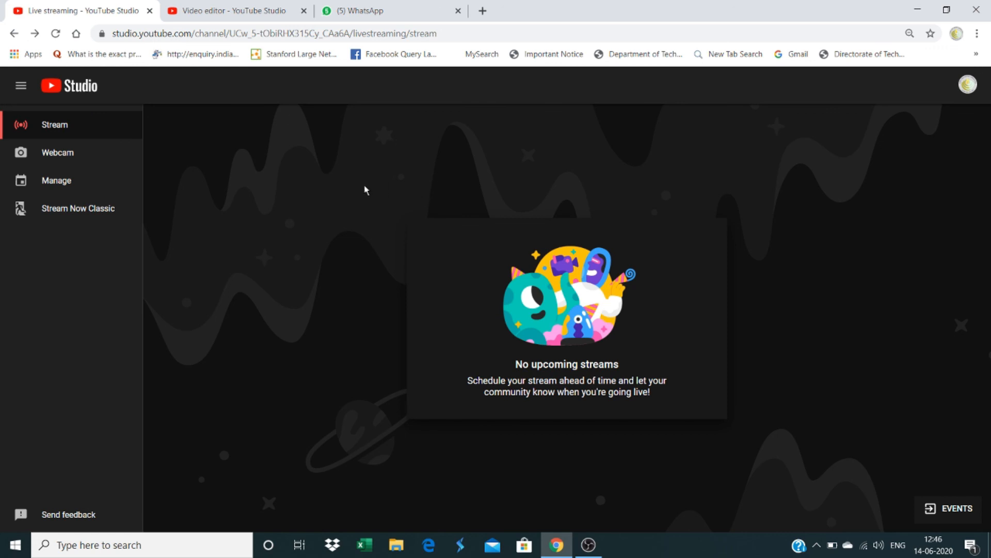
click(25, 87)
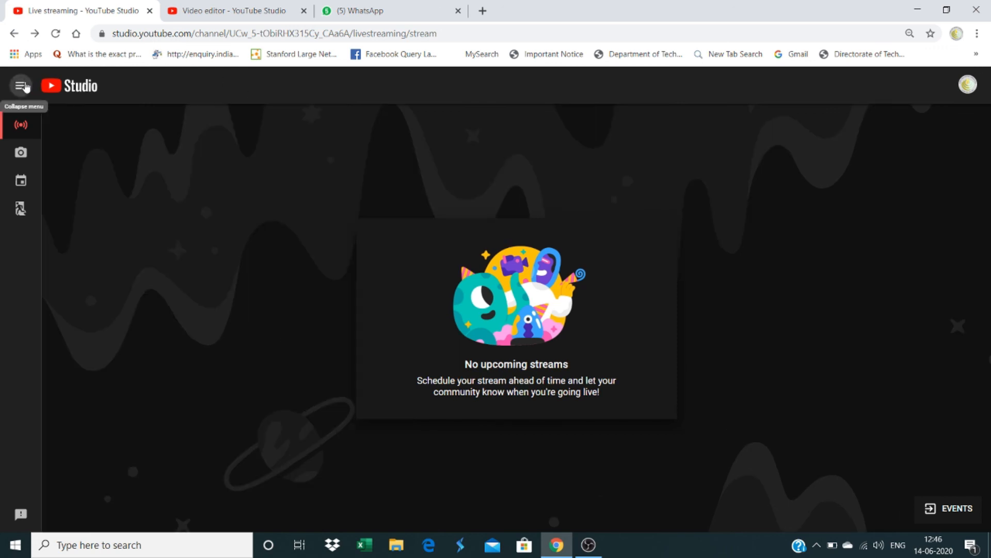
click(25, 86)
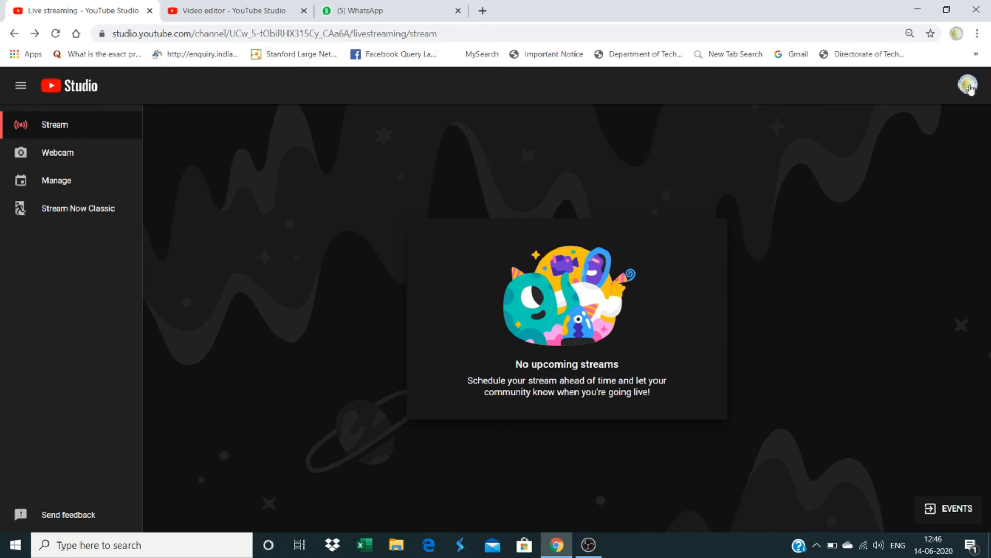
click(968, 85)
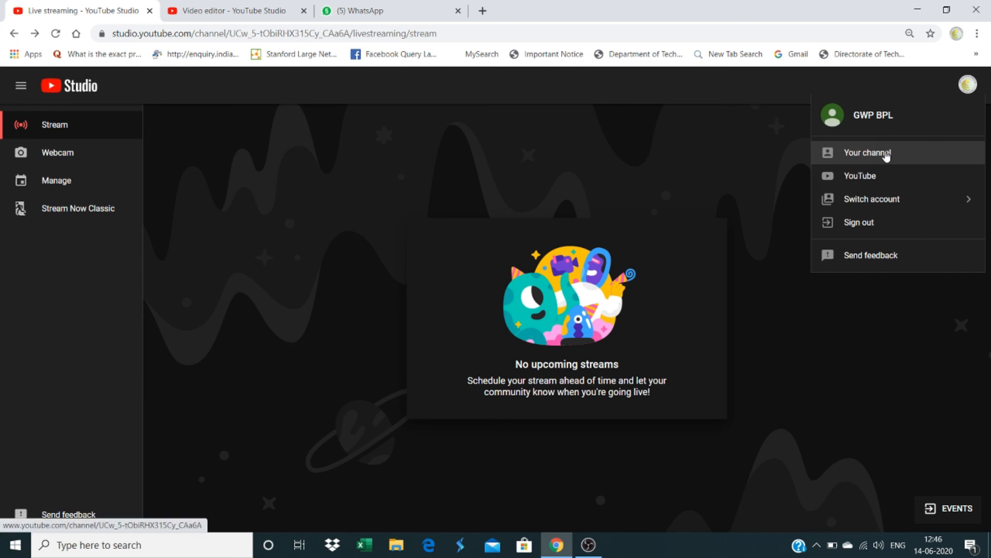
click(886, 154)
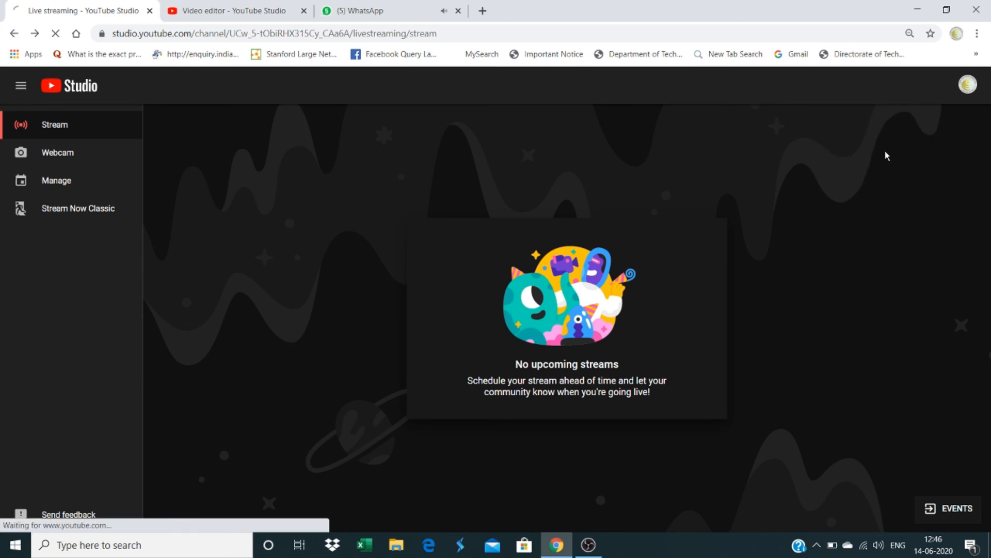